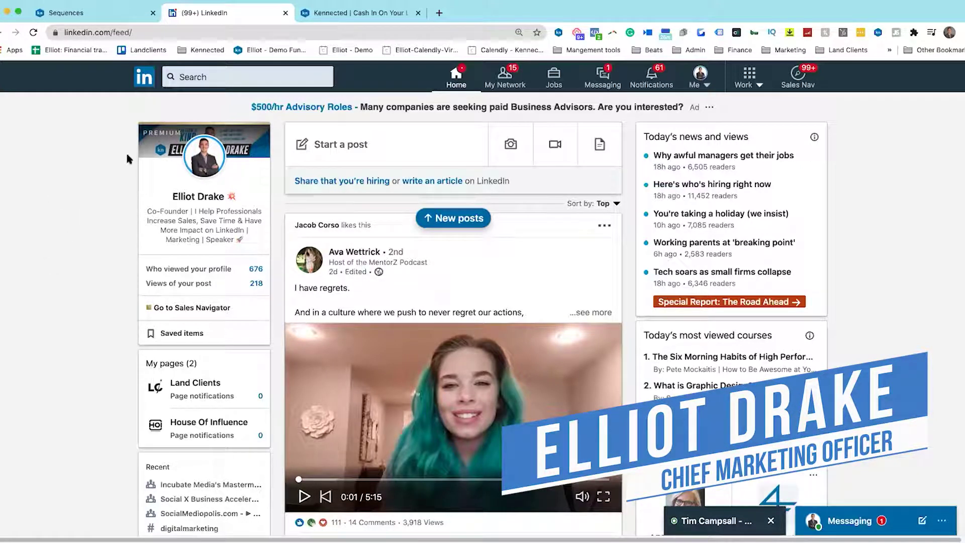
# Open the VP Sales FSU sequence for editing from the Sequences list
pyautogui.click(196, 78)
pyautogui.click(77, 194)
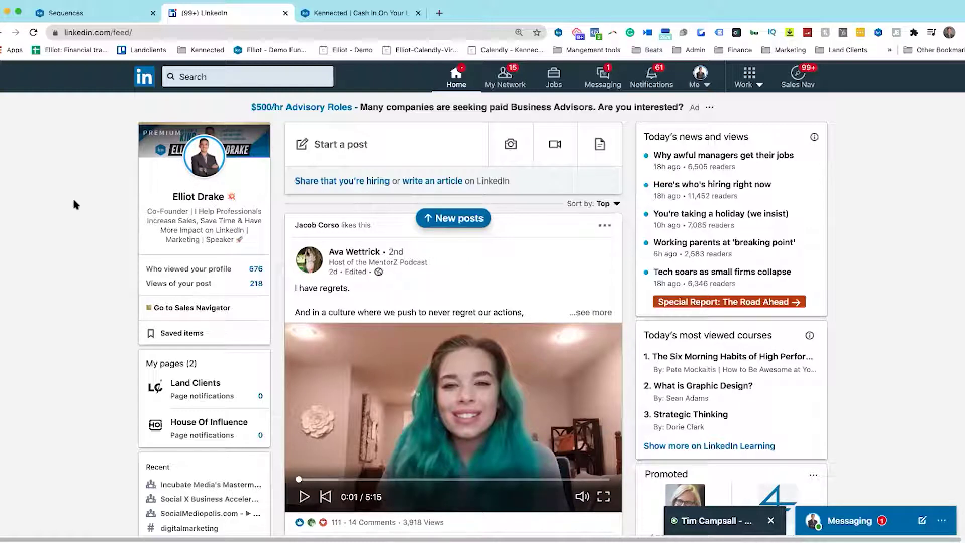
pyautogui.click(90, 19)
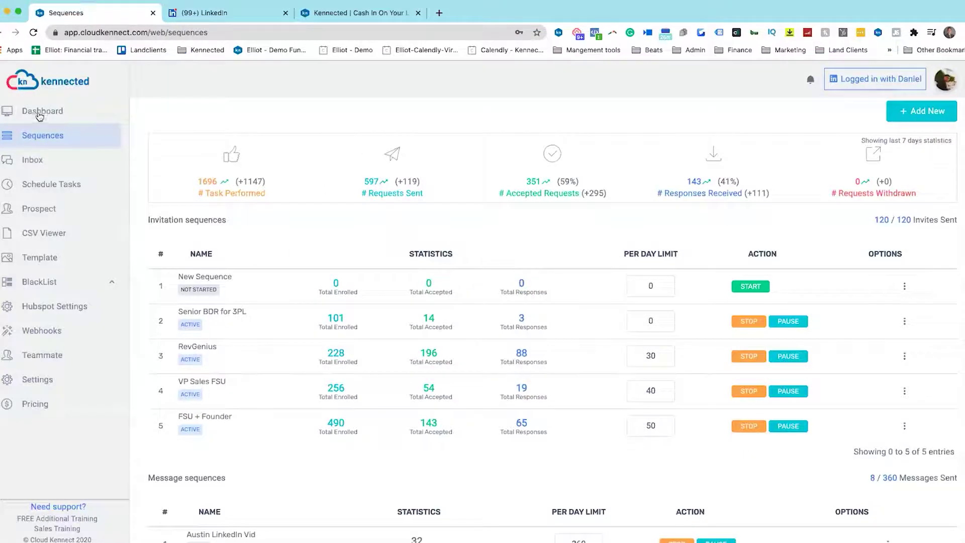
pyautogui.click(42, 140)
pyautogui.scroll(-1, 278, 295)
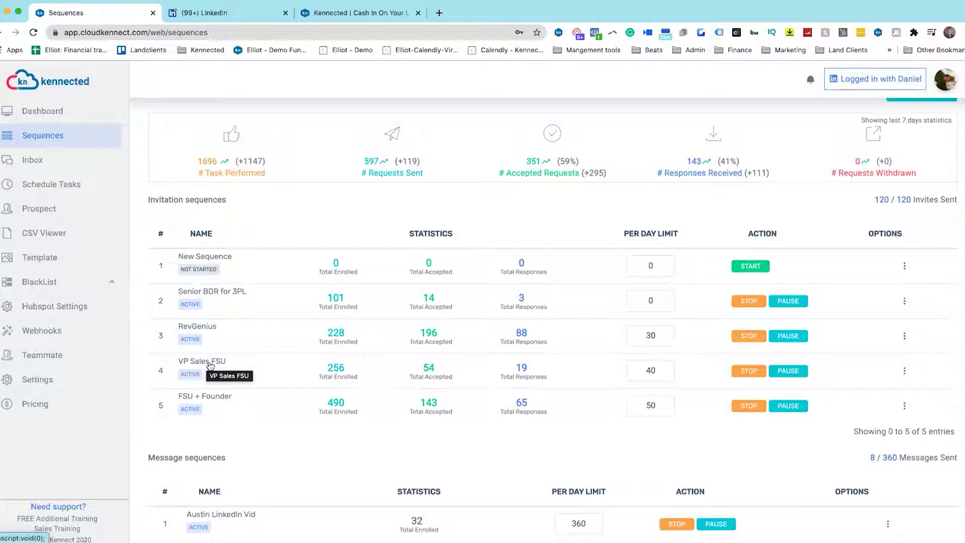
pyautogui.click(904, 370)
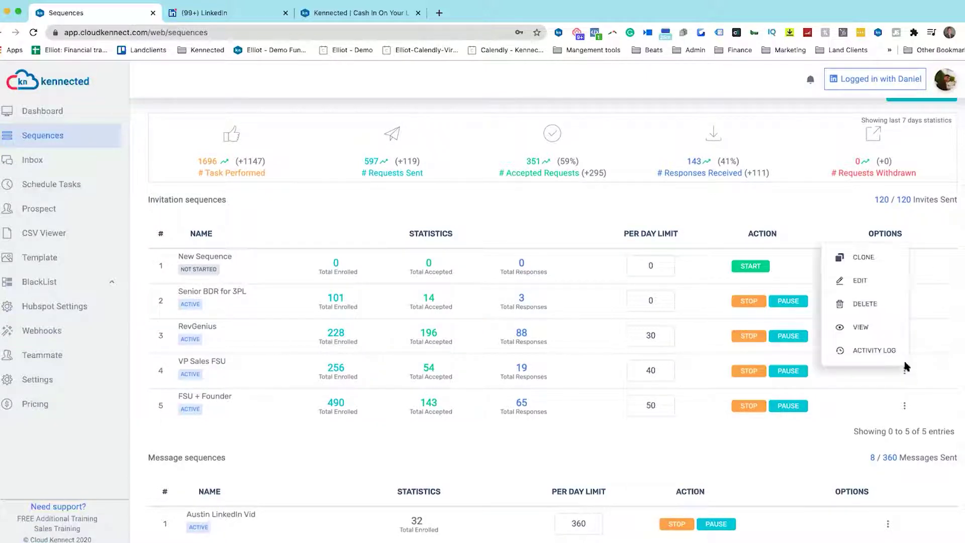
pyautogui.click(863, 281)
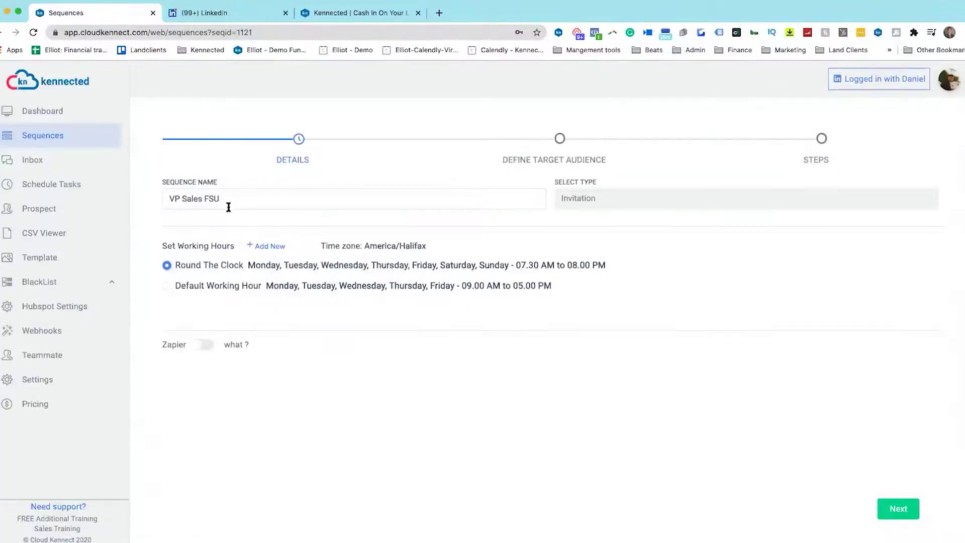
# Review the 'VP Sales FSU' sequence name and continue to the target-audience step
pyautogui.moveTo(247, 198); pyautogui.dragTo(163, 198)
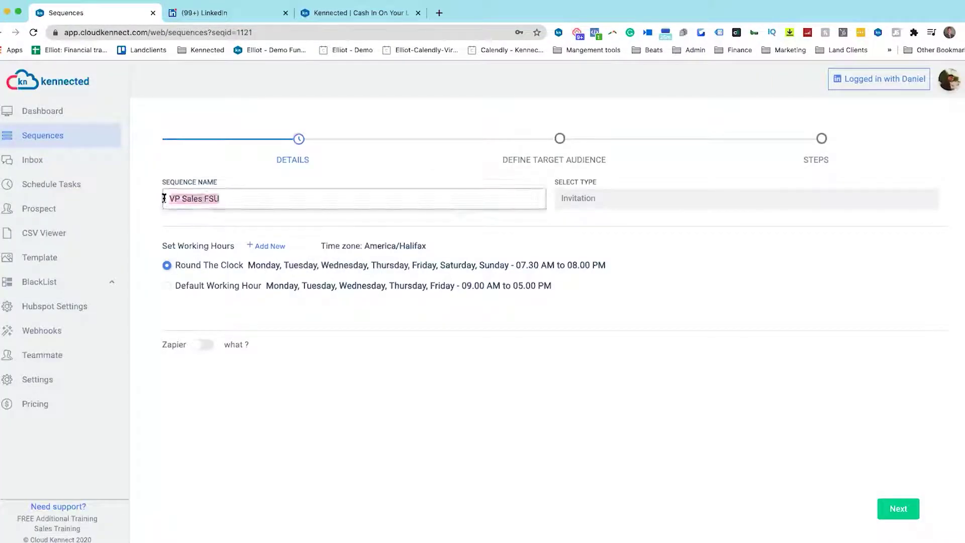
pyautogui.click(252, 203)
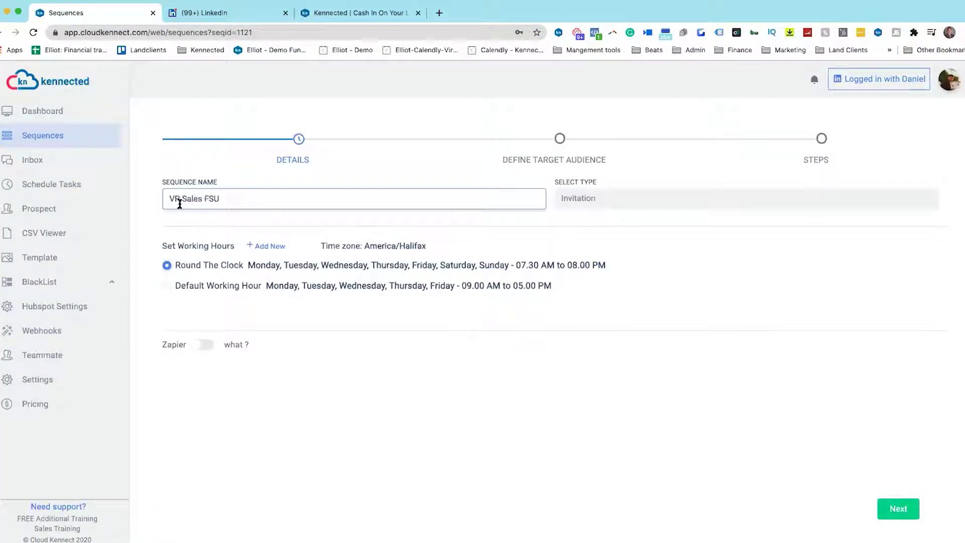
pyautogui.moveTo(172, 199)
pyautogui.mouseDown()
pyautogui.moveTo(243, 200)
pyautogui.moveTo(172, 201)
pyautogui.mouseUp()
pyautogui.click(256, 202)
pyautogui.click(257, 202)
pyautogui.moveTo(258, 201); pyautogui.dragTo(165, 198)
pyautogui.click(240, 205)
pyautogui.click(898, 509)
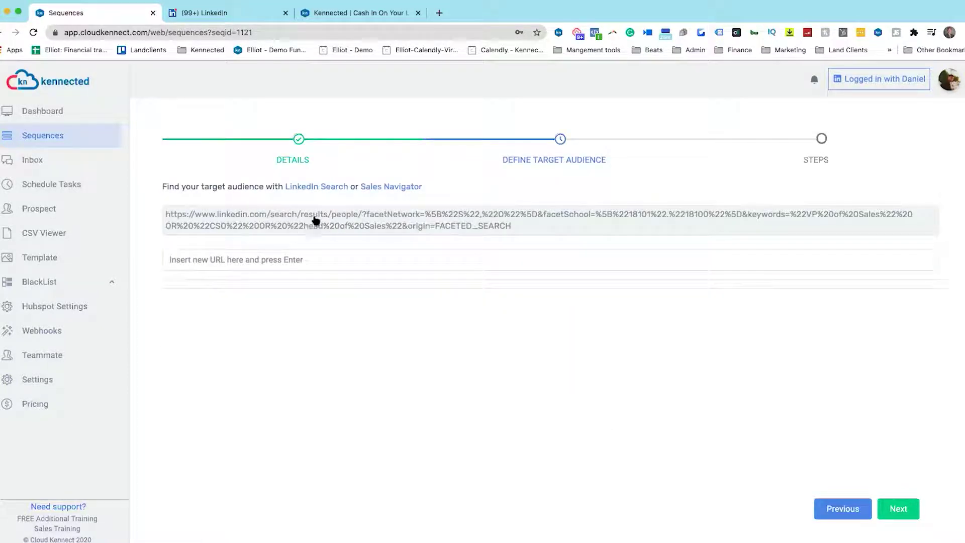
# Run a LinkedIn people search for 'VP Sales'
pyautogui.click(198, 15)
pyautogui.click(209, 78)
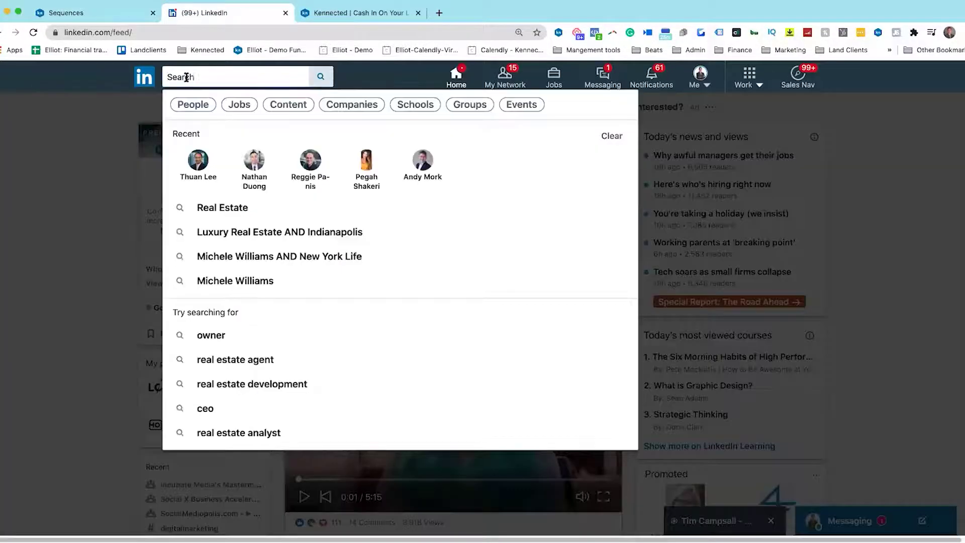
pyautogui.click(195, 105)
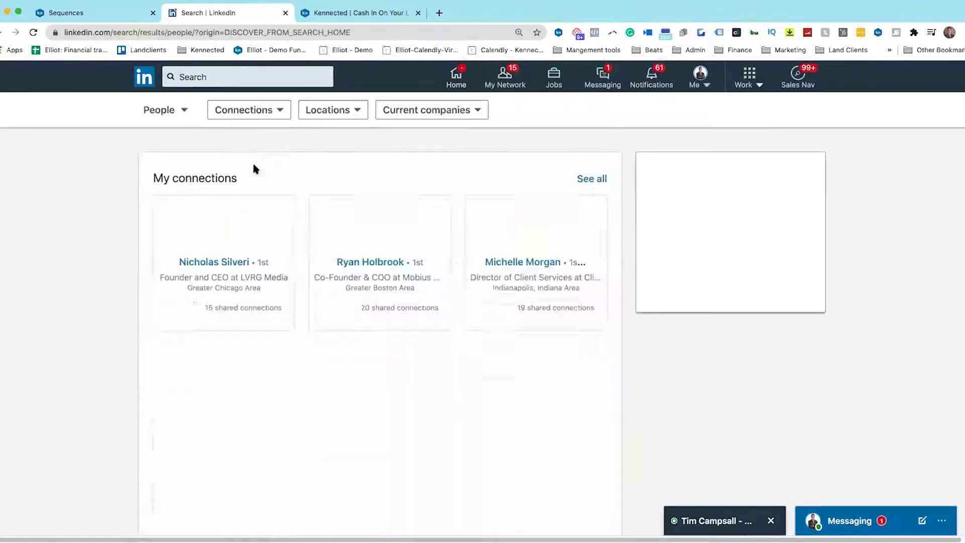
pyautogui.click(211, 77)
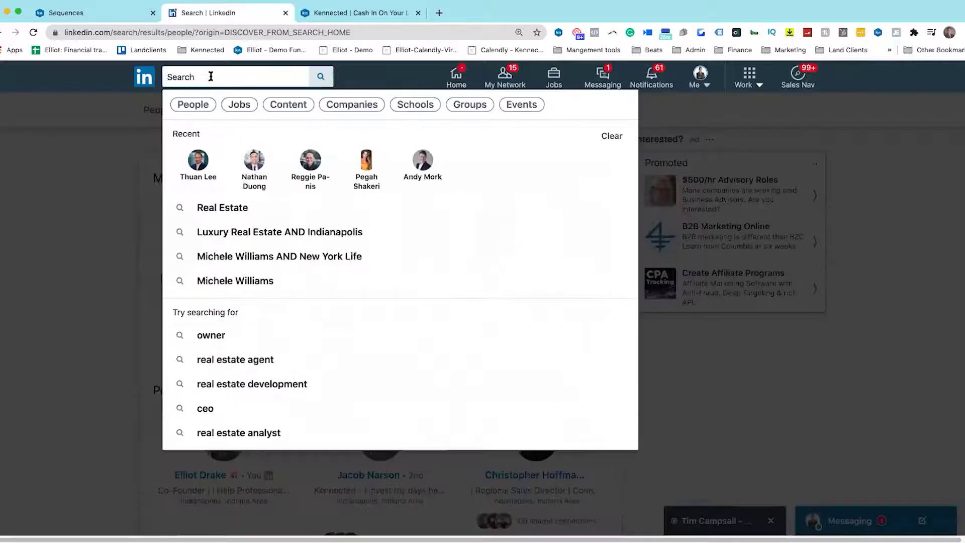
pyautogui.write('VP')
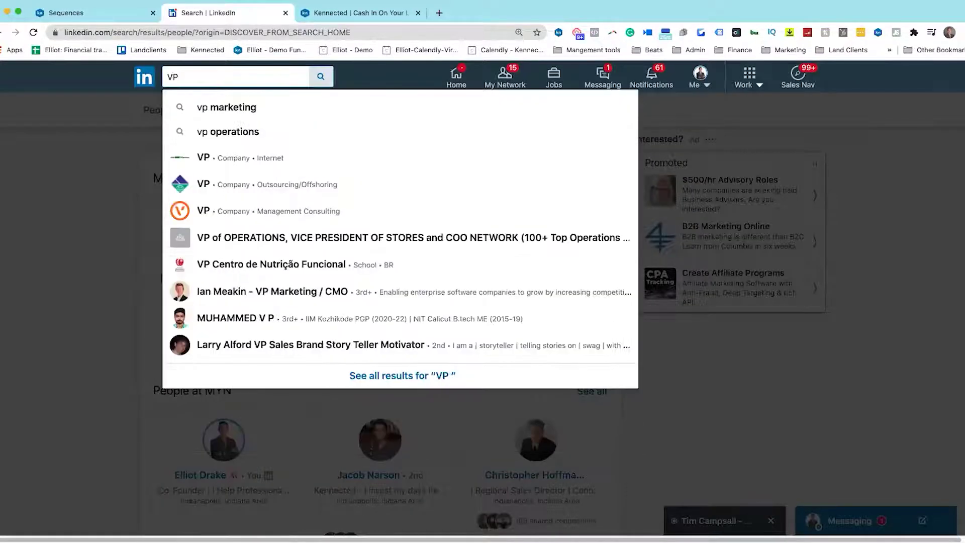
pyautogui.write(' Sales')
pyautogui.press('Return')
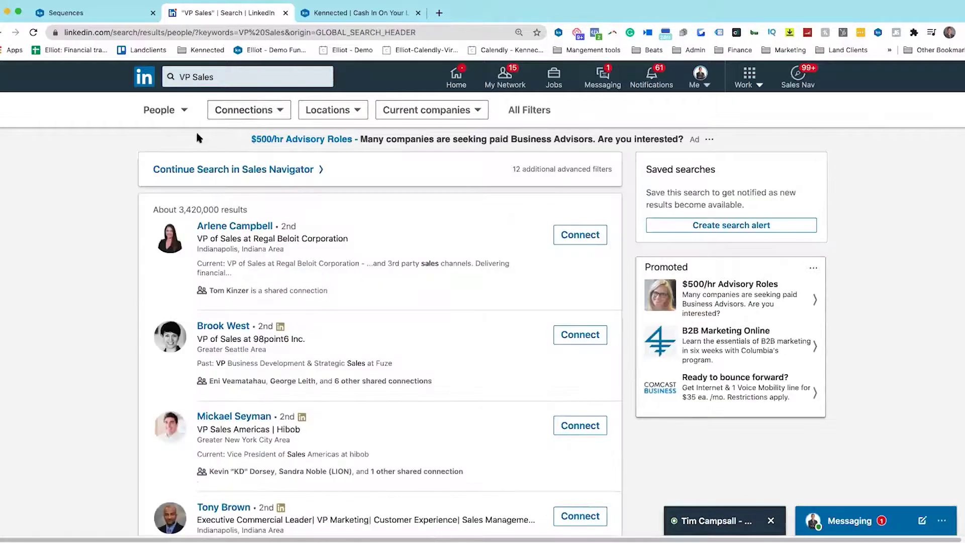
# Limit the Connections filter to 2nd and 3rd+ degree
pyautogui.click(246, 115)
pyautogui.click(223, 162)
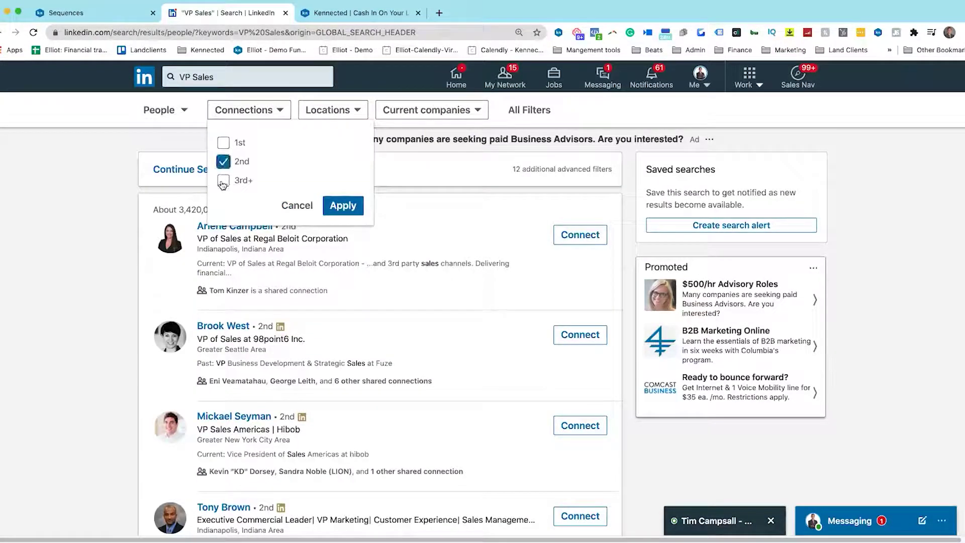
pyautogui.click(223, 181)
pyautogui.click(343, 205)
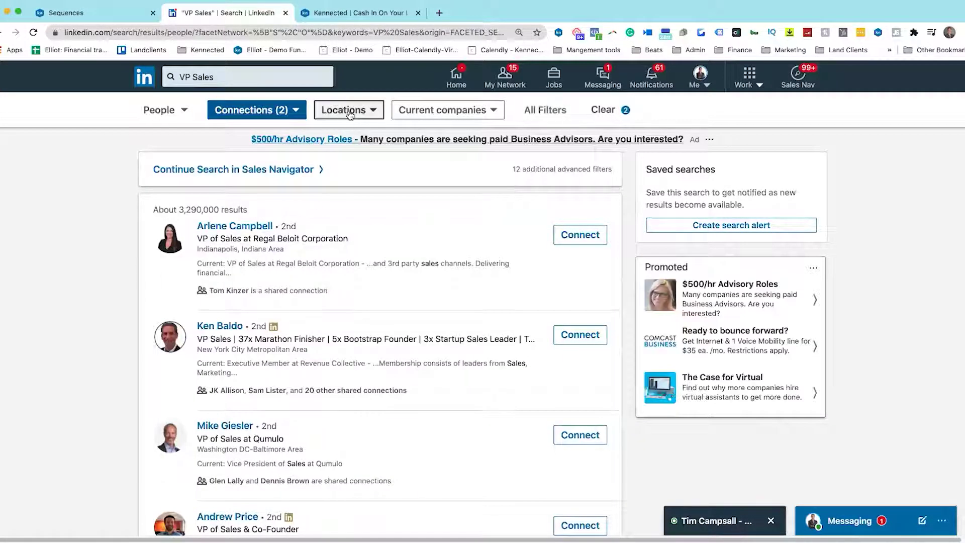
# Filter Locations to United States, leaving about 2,650,000 results
pyautogui.click(346, 112)
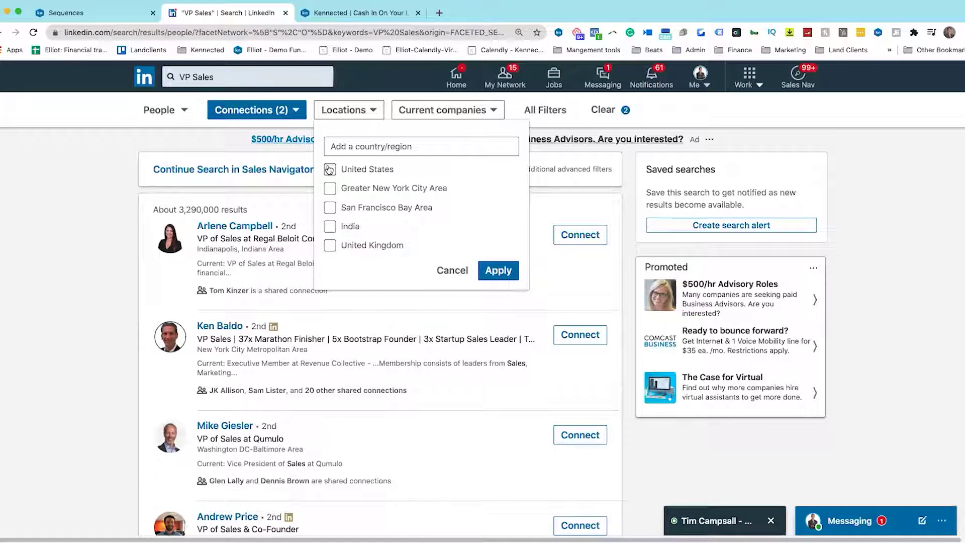
pyautogui.click(330, 169)
pyautogui.click(498, 270)
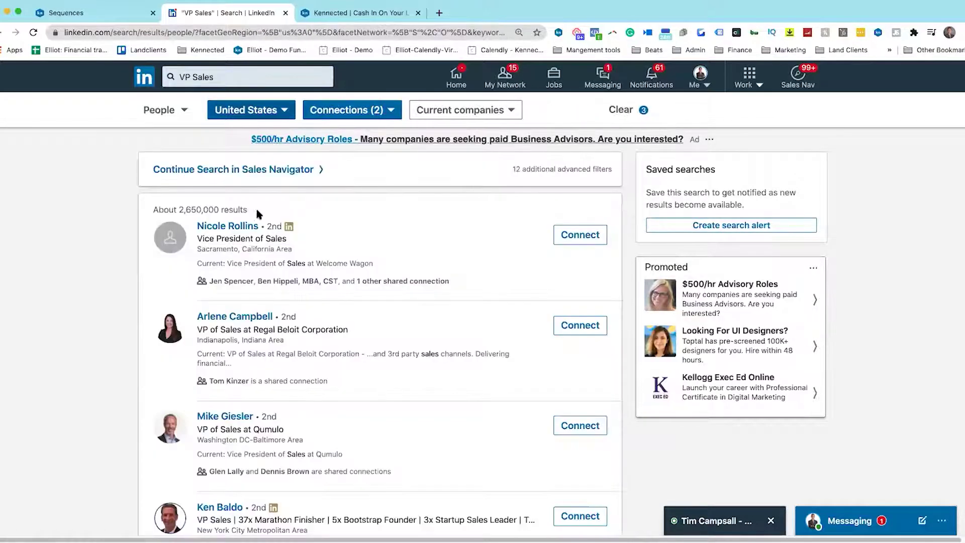
pyautogui.moveTo(253, 209); pyautogui.dragTo(153, 209)
pyautogui.click(183, 208)
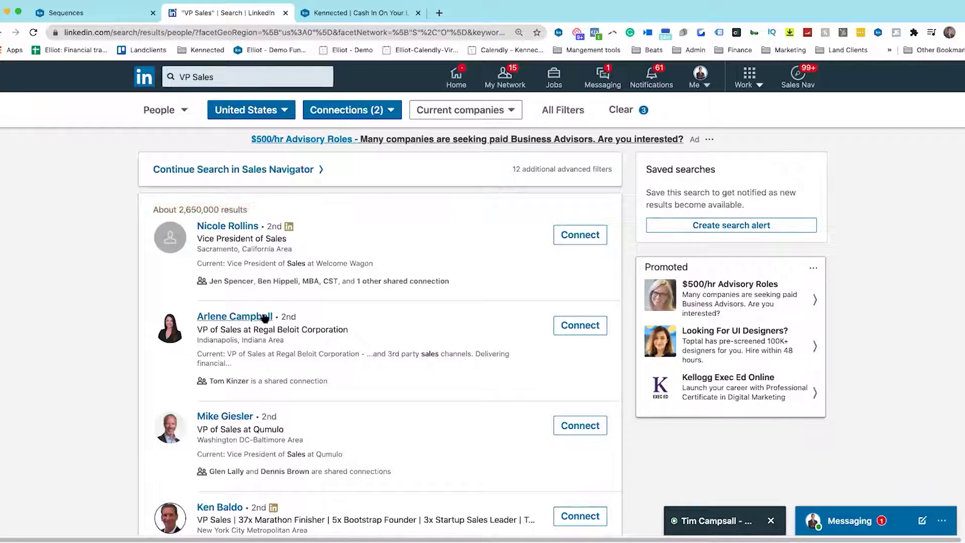
pyautogui.scroll(-2, 263, 316)
pyautogui.scroll(2, 261, 309)
pyautogui.scroll(-2, 317, 388)
pyautogui.scroll(-2, 329, 390)
pyautogui.scroll(4, 334, 390)
pyautogui.scroll(-2, 334, 415)
pyautogui.scroll(2, 360, 363)
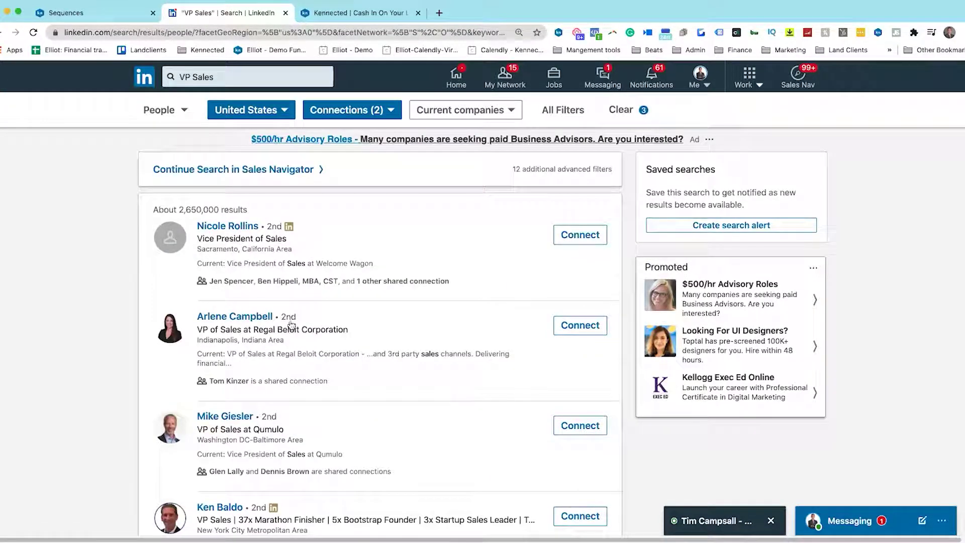
# Copy the filtered LinkedIn search URL
pyautogui.click(167, 31)
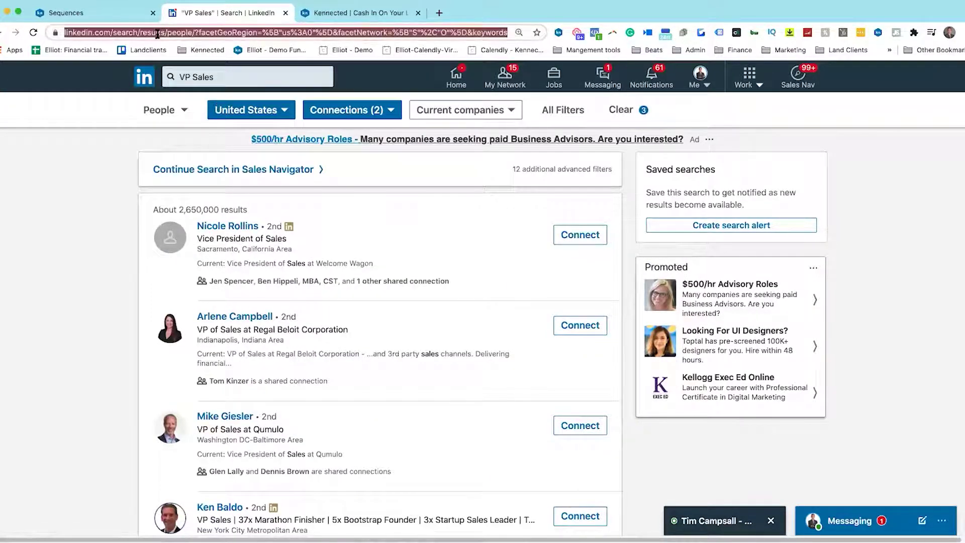
pyautogui.rightClick(159, 34)
pyautogui.click(194, 102)
# Paste the URL into 'Insert new URL', delete it, and proceed to Steps
pyautogui.click(91, 13)
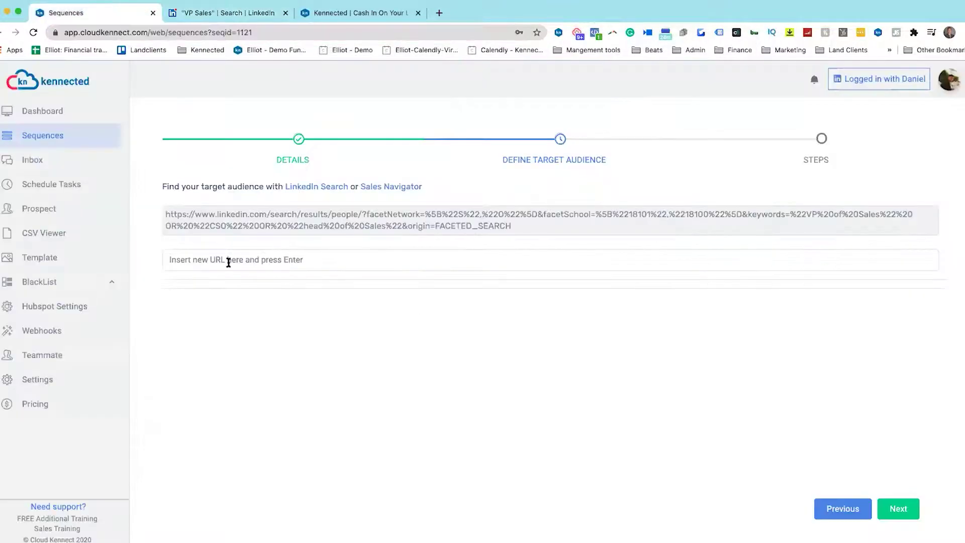
pyautogui.click(212, 261)
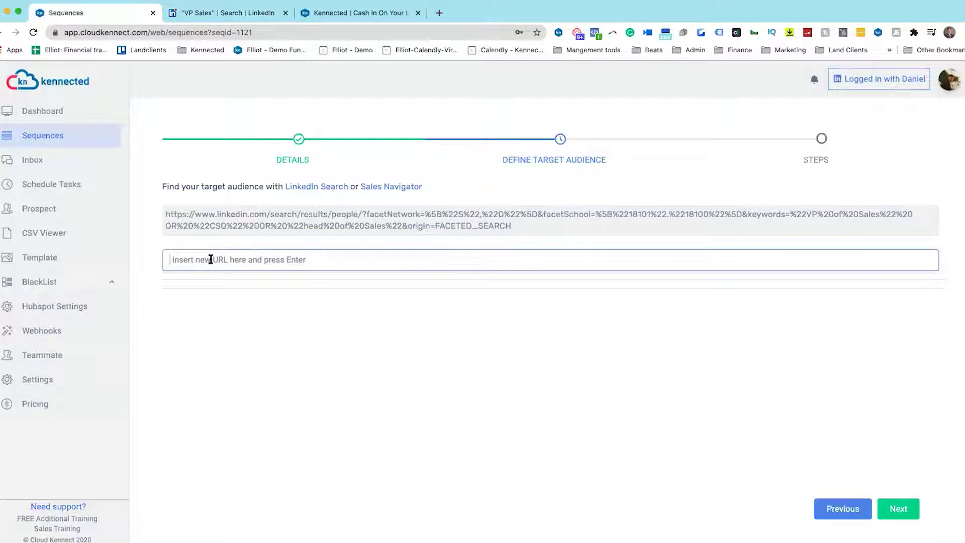
pyautogui.hotkey('ctrl', 'v')
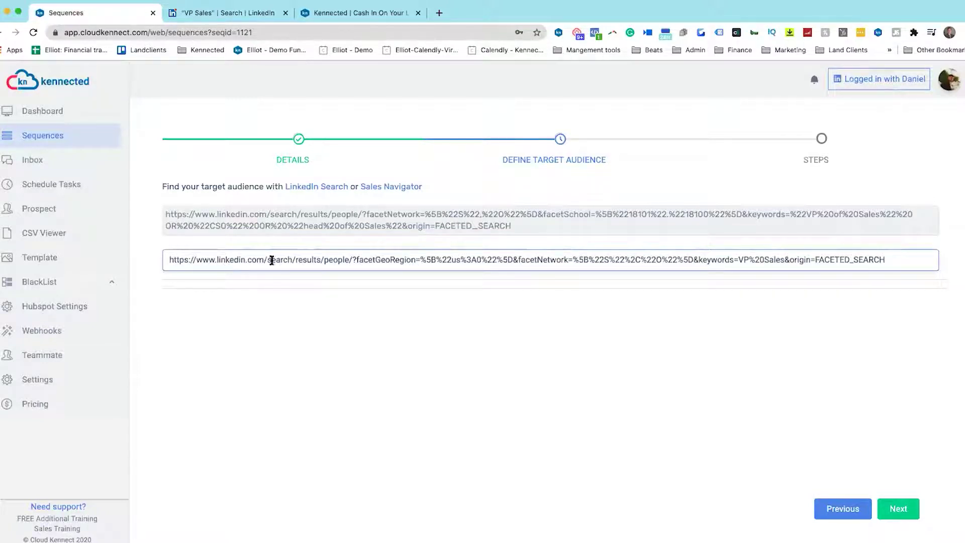
pyautogui.tripleClick(355, 260)
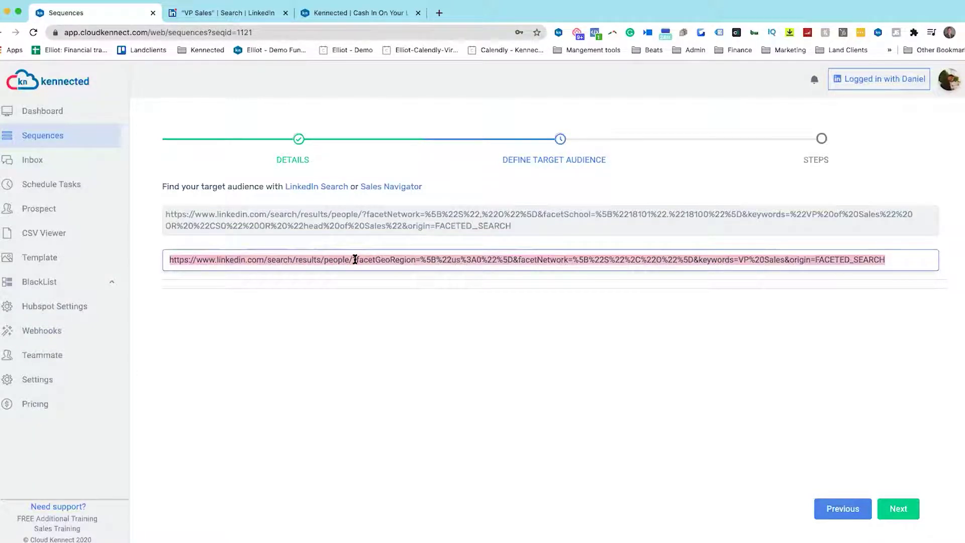
pyautogui.press('BackSpace')
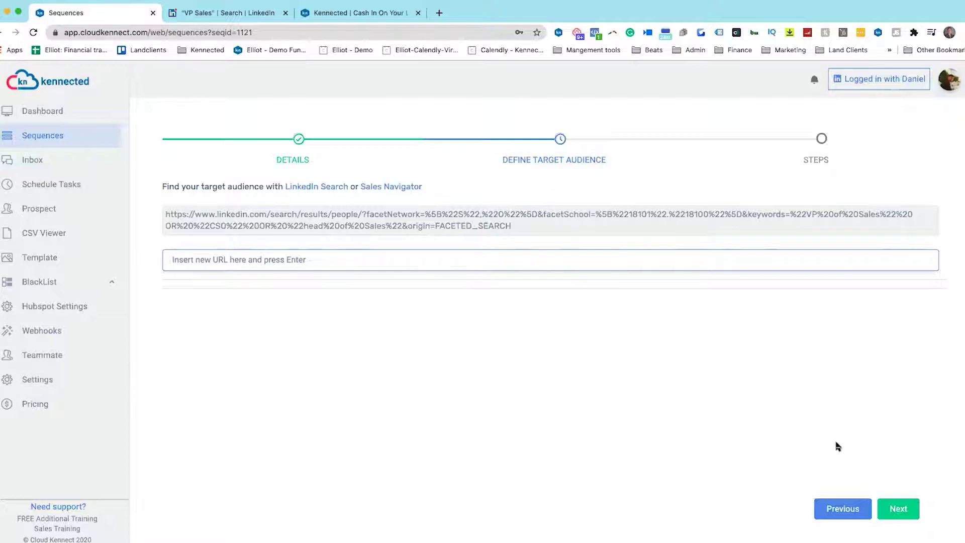
pyautogui.click(894, 509)
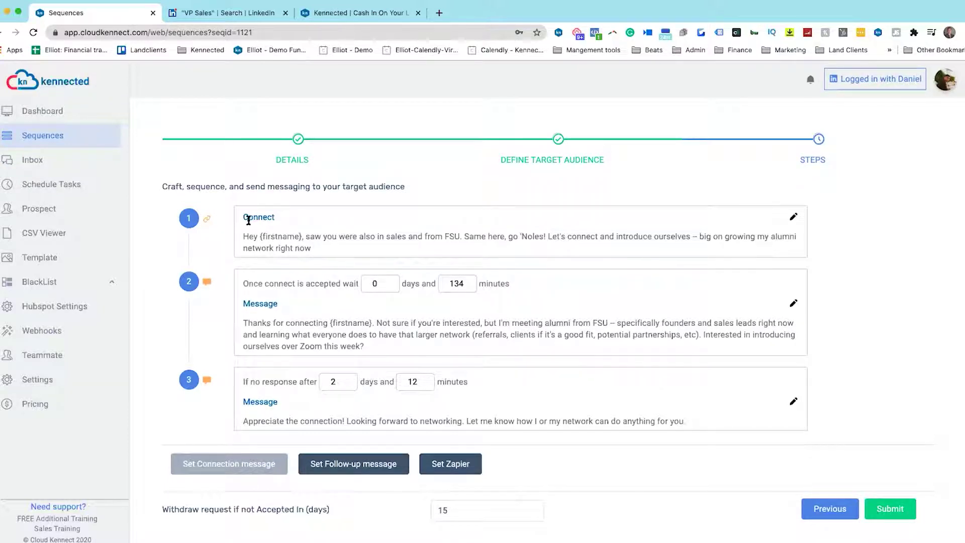
pyautogui.moveTo(286, 214); pyautogui.dragTo(245, 216)
pyautogui.click(794, 219)
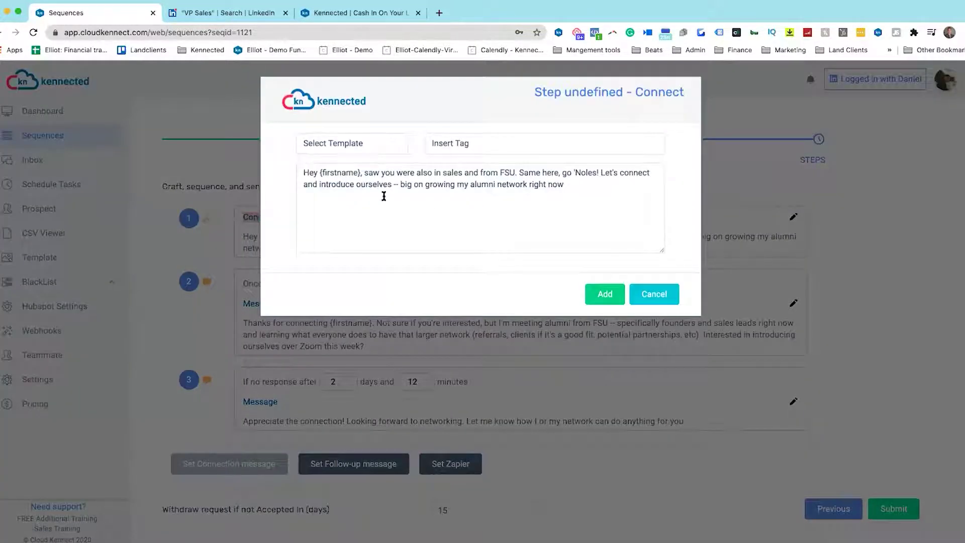
pyautogui.click(303, 174)
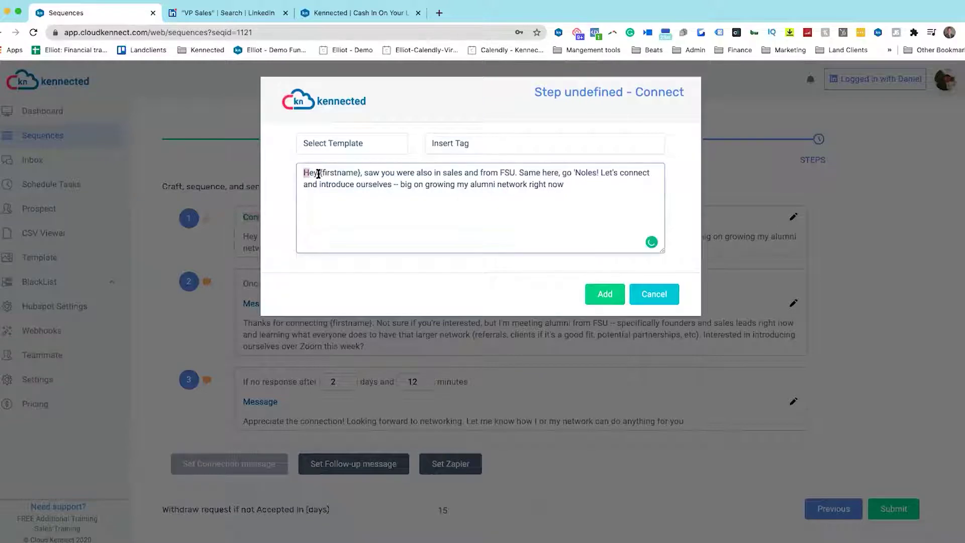
pyautogui.doubleClick(315, 173)
pyautogui.click(361, 174)
pyautogui.click(600, 297)
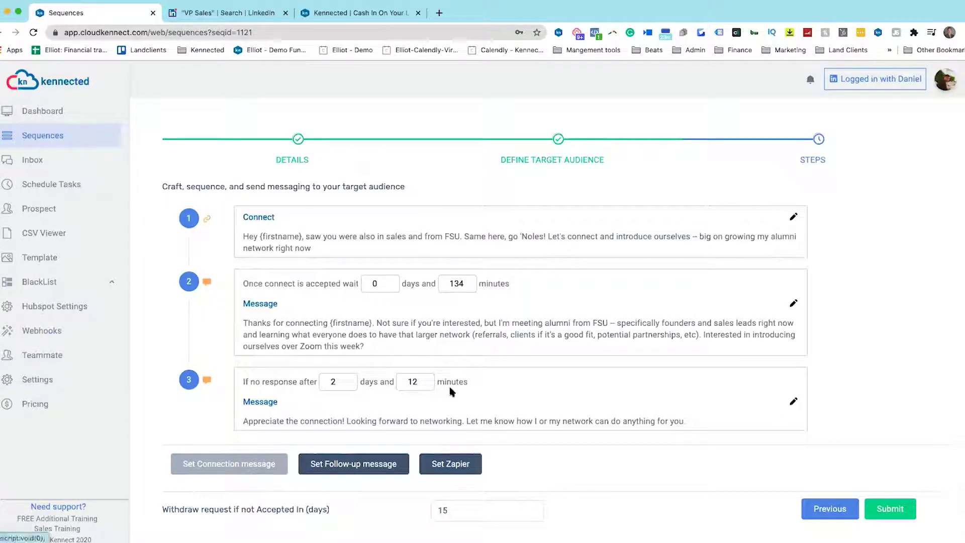
# Add a full stop after 'anything for you' in step 3, save, and submit the sequence
pyautogui.click(793, 404)
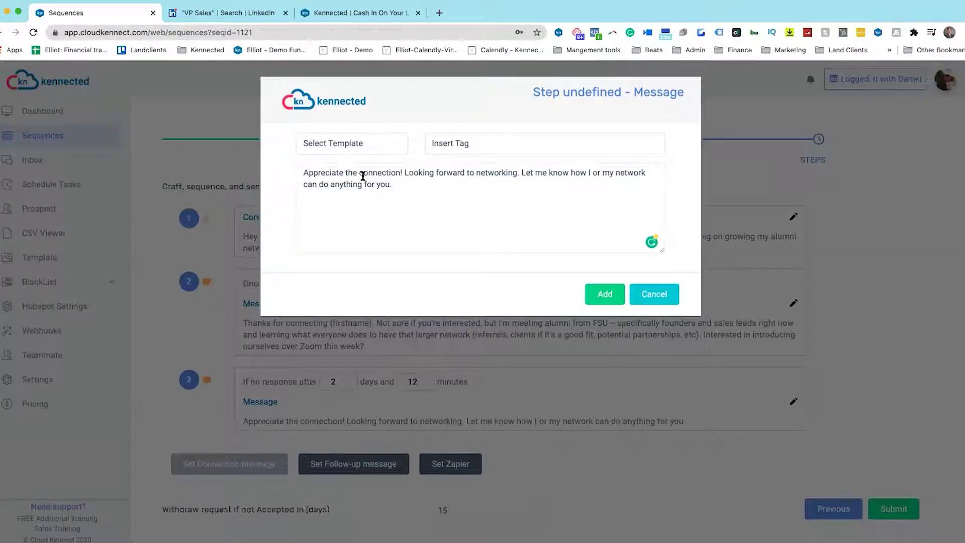
pyautogui.click(479, 195)
pyautogui.click(455, 151)
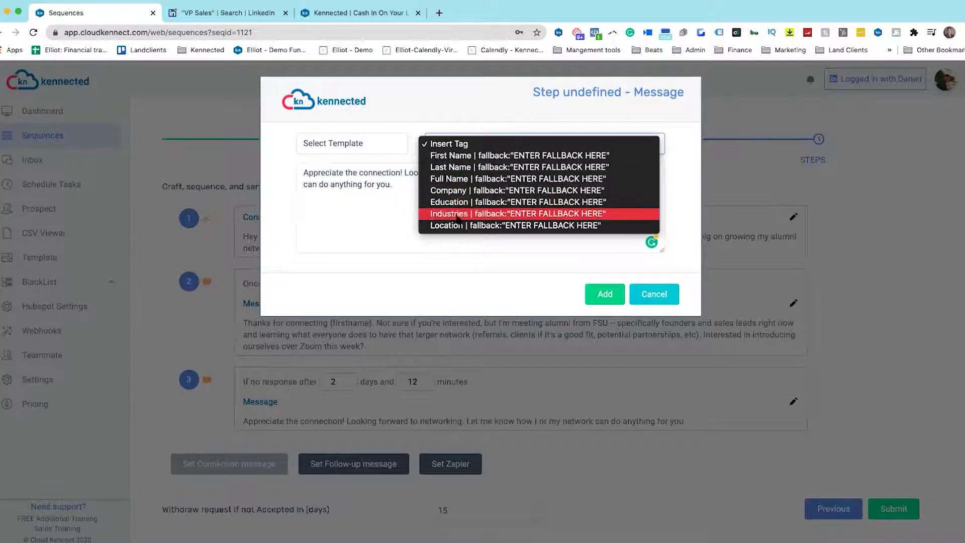
pyautogui.click(348, 225)
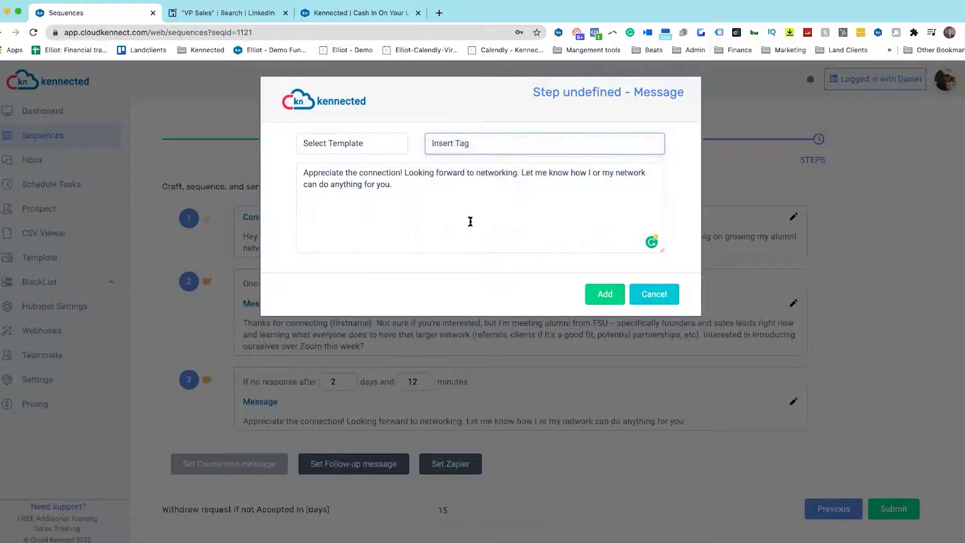
pyautogui.click(600, 297)
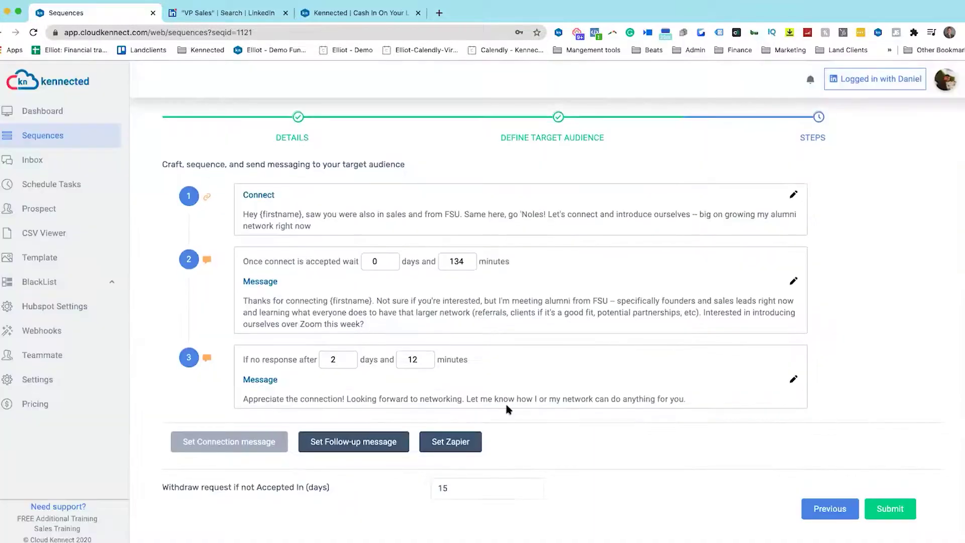
pyautogui.click(890, 511)
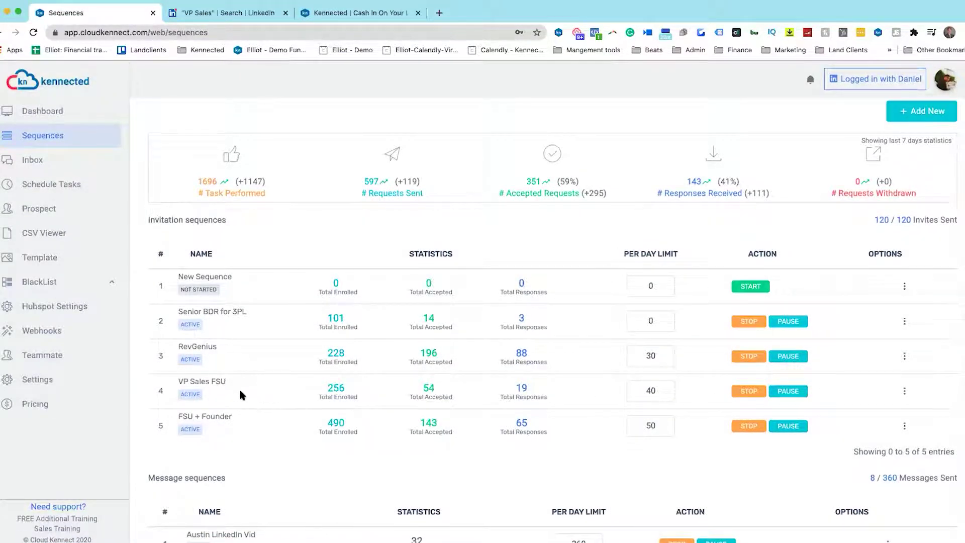
# Open the Dashboard statistics and its start-date calendar
pyautogui.click(35, 113)
pyautogui.click(209, 132)
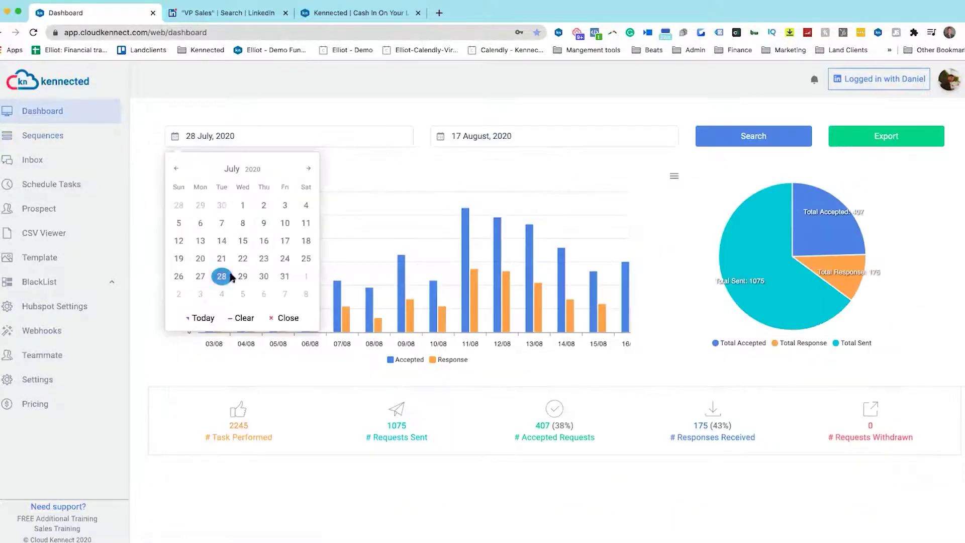
# Set the dashboard range to 4–16 August 2020 and refresh the statistics
pyautogui.click(224, 295)
pyautogui.click(454, 135)
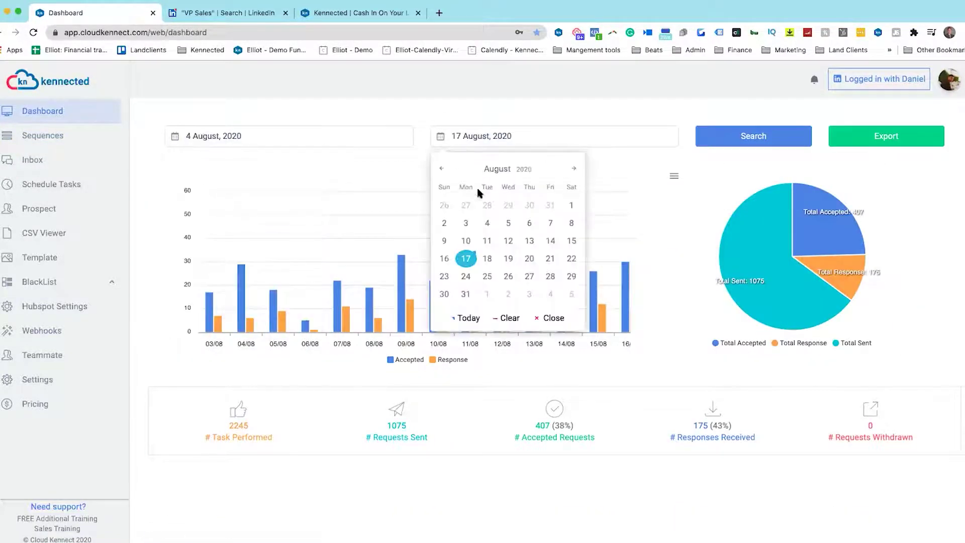
pyautogui.click(446, 258)
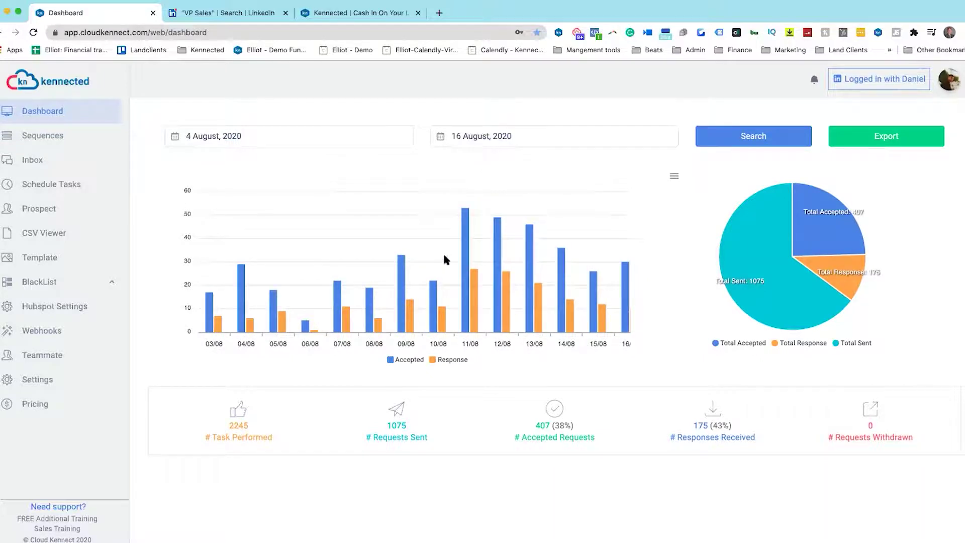
pyautogui.click(754, 140)
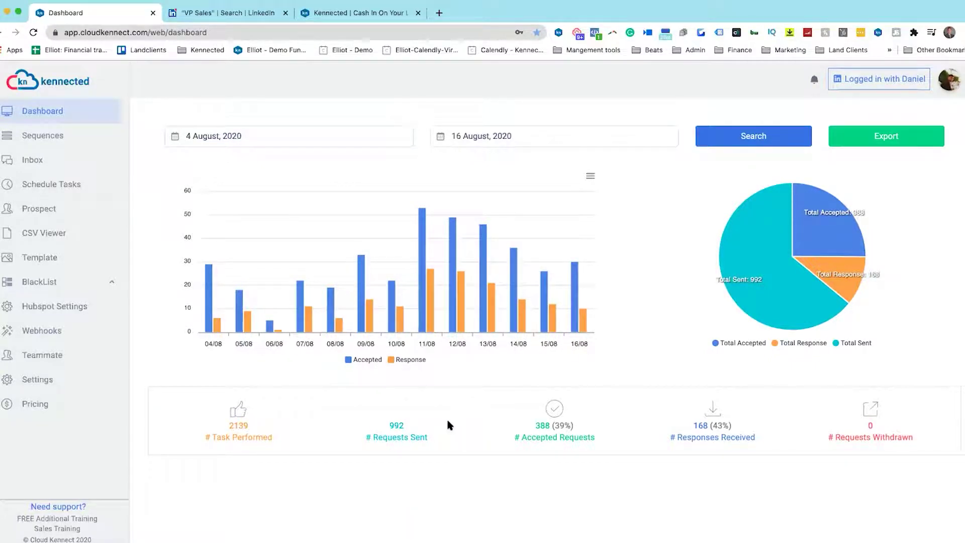
pyautogui.click(29, 162)
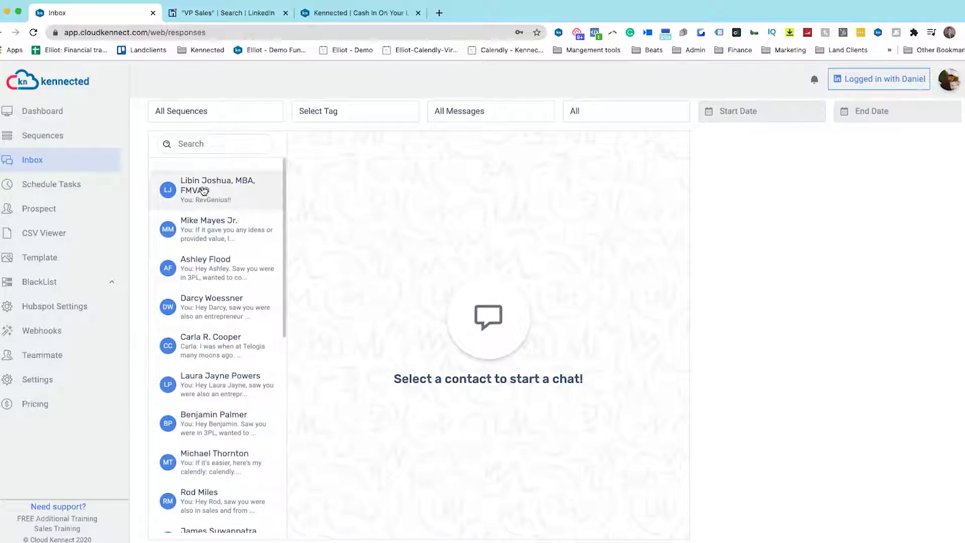
pyautogui.click(607, 113)
pyautogui.click(600, 123)
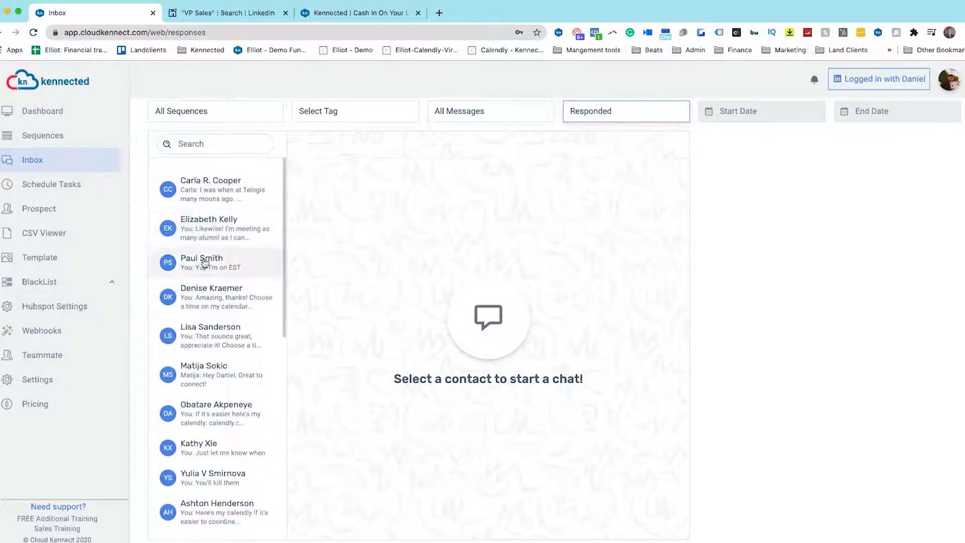
pyautogui.click(209, 227)
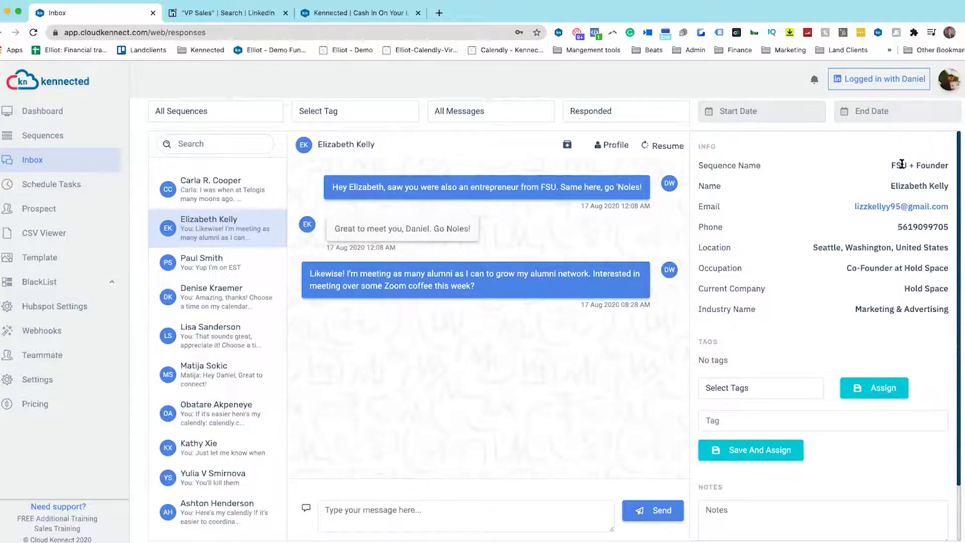
pyautogui.moveTo(893, 165); pyautogui.dragTo(942, 165)
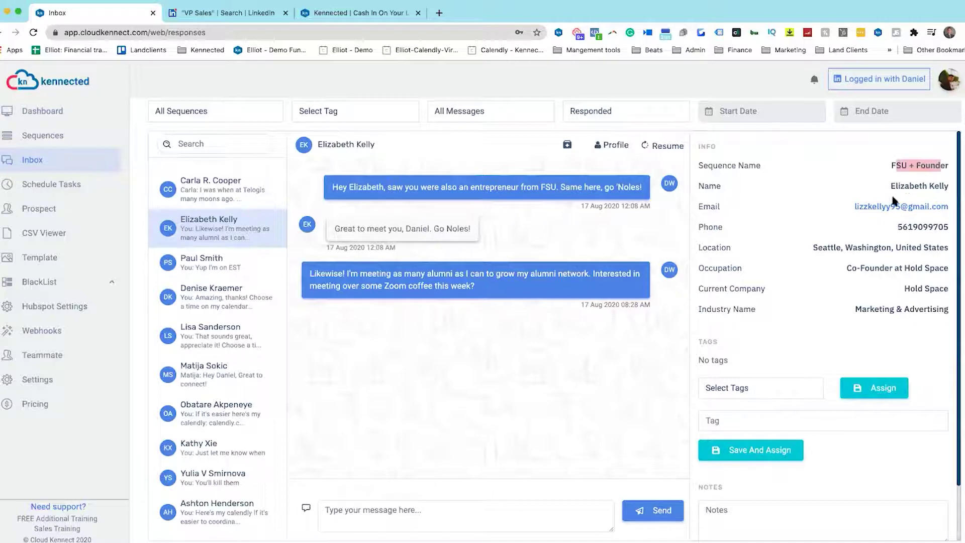
pyautogui.moveTo(925, 227)
pyautogui.mouseDown()
pyautogui.moveTo(860, 240)
pyautogui.moveTo(929, 264)
pyautogui.mouseUp()
pyautogui.scroll(-2, 799, 309)
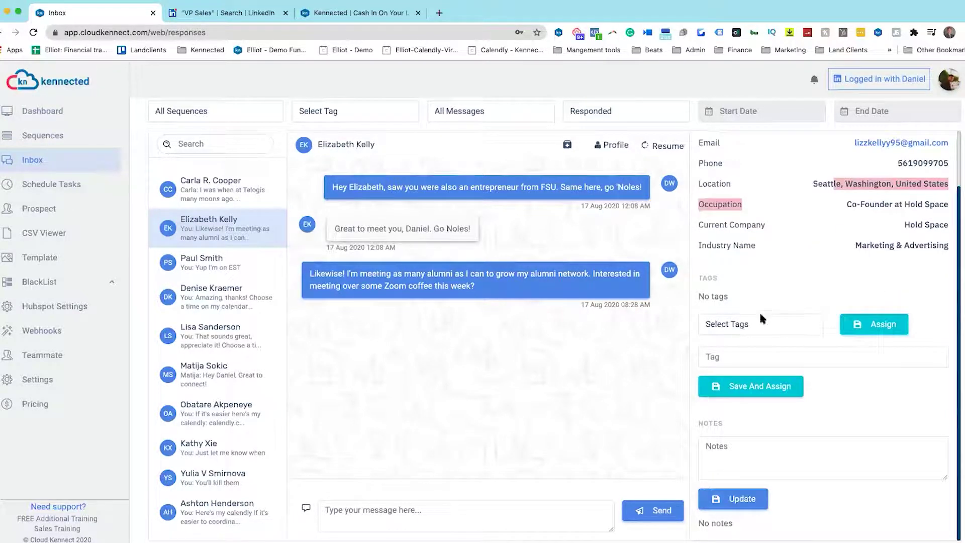
pyautogui.scroll(2, 784, 370)
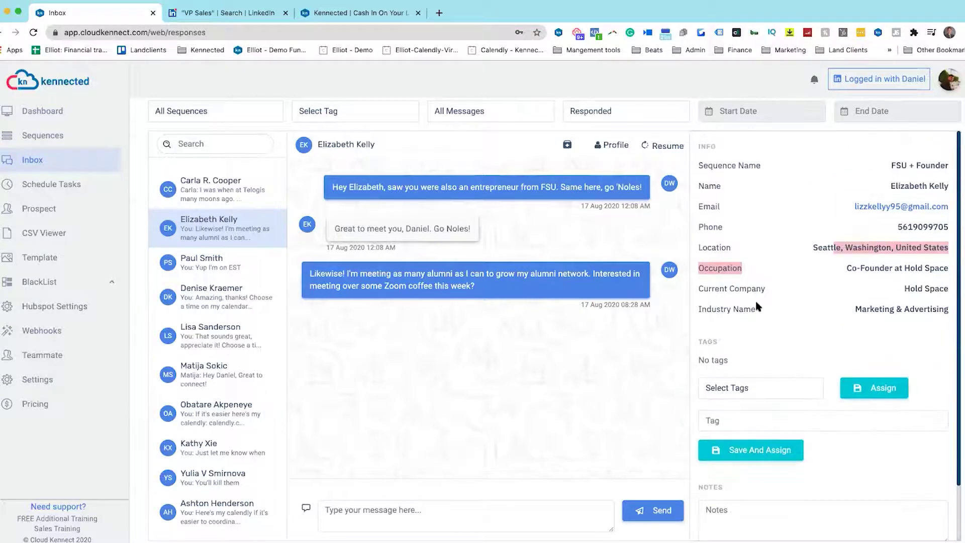
pyautogui.click(735, 306)
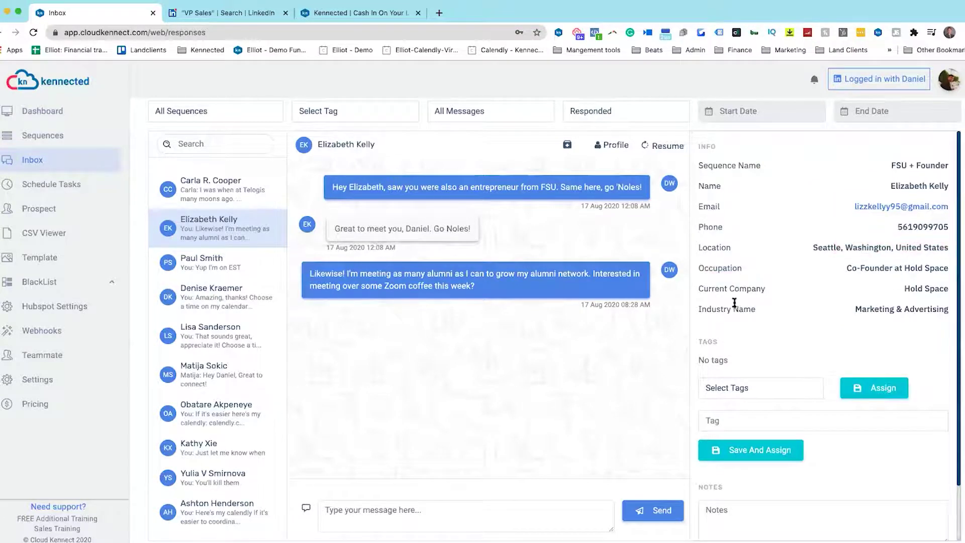
# Show Accepted prospects and preview Darcy's and Rod's details
pyautogui.click(37, 210)
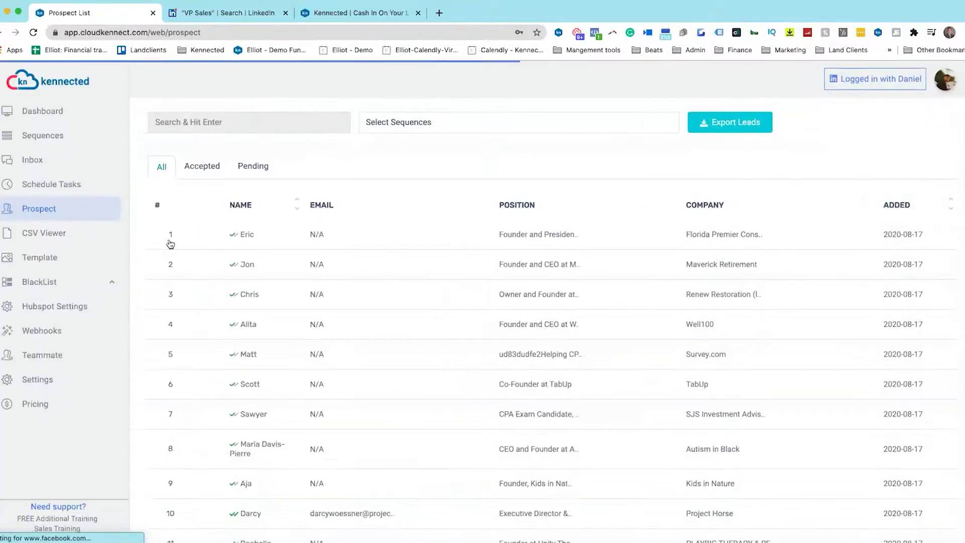
pyautogui.click(200, 166)
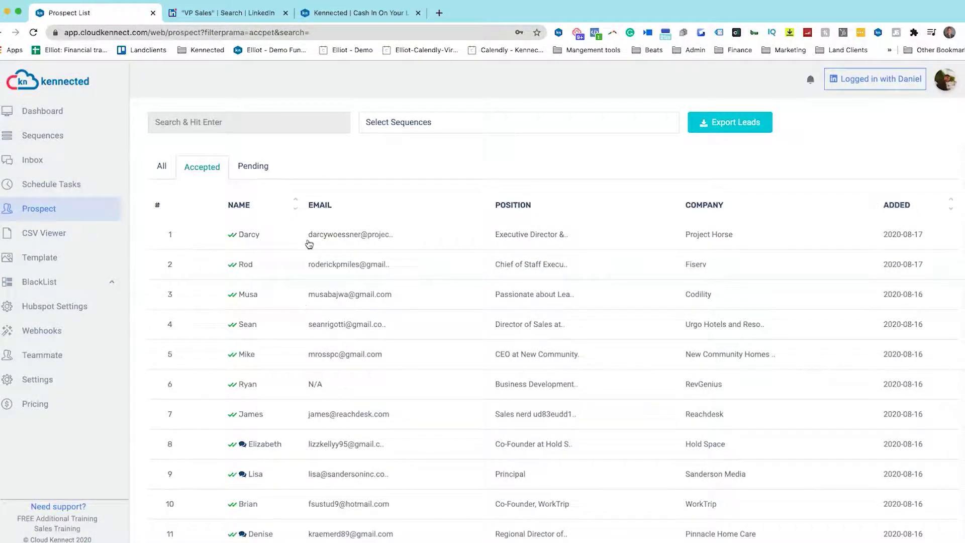
pyautogui.click(283, 244)
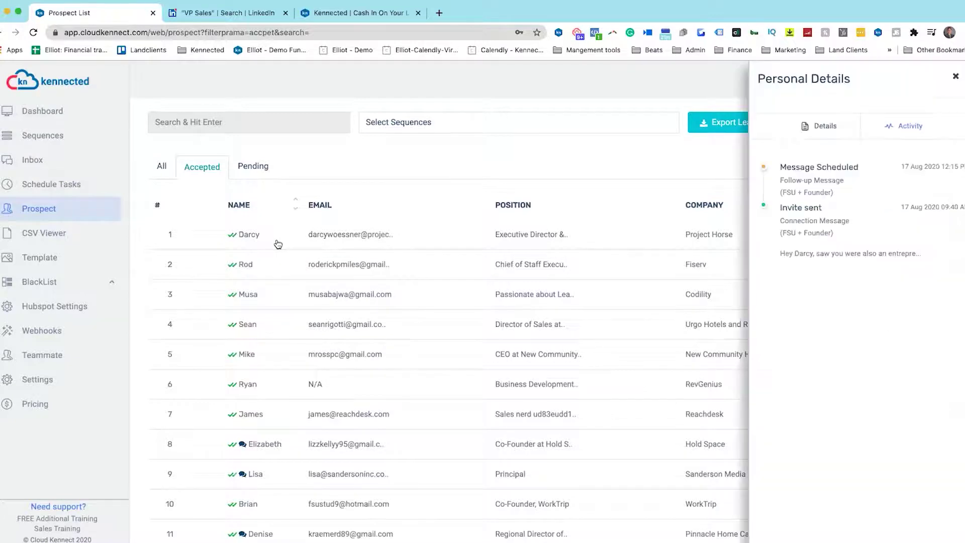
pyautogui.click(269, 264)
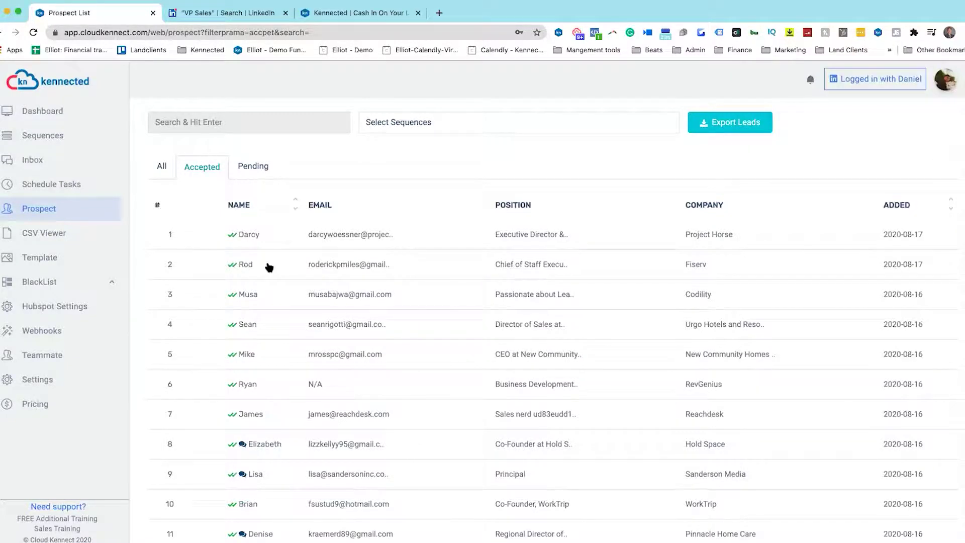
pyautogui.click(270, 266)
# Review Elizabeth's contact details, then open and dismiss Export Leads
pyautogui.click(292, 447)
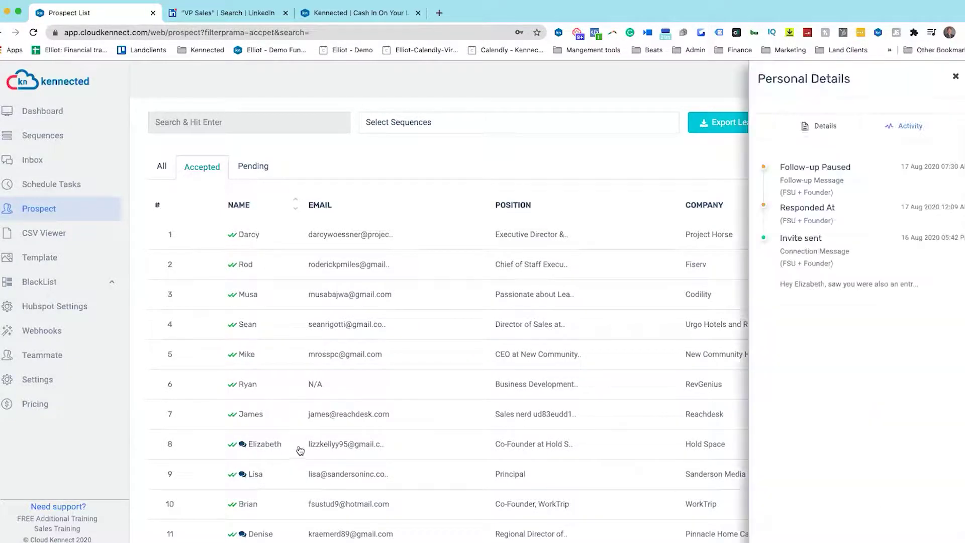
pyautogui.click(812, 128)
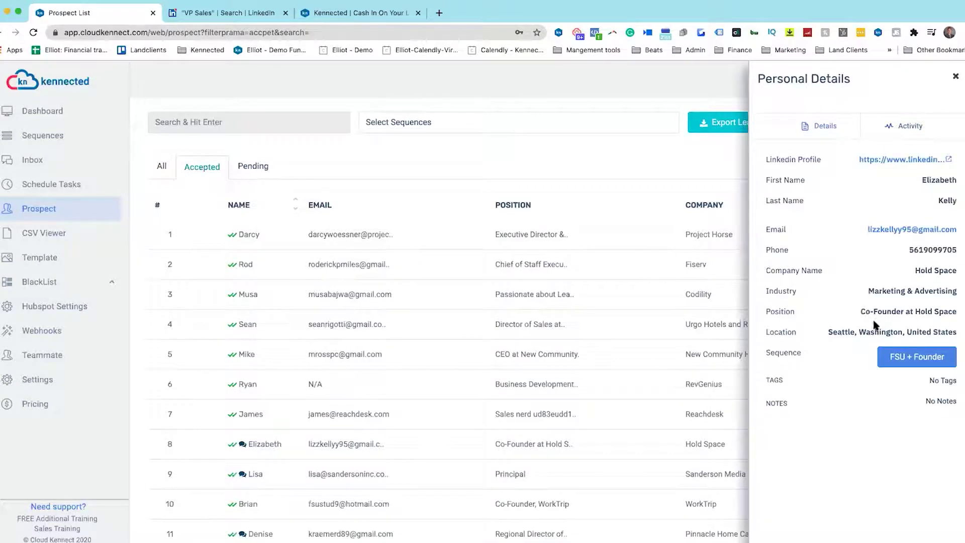
pyautogui.click(957, 79)
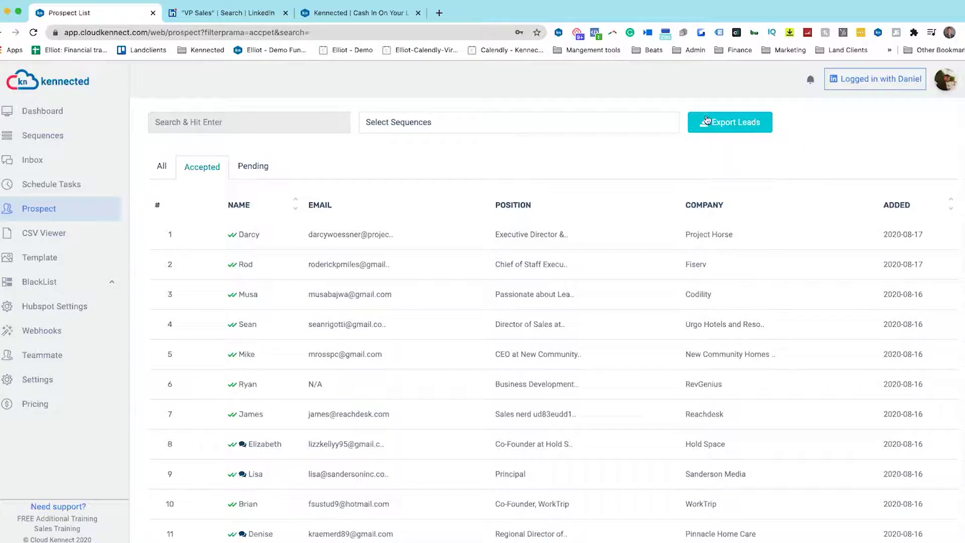
pyautogui.click(730, 122)
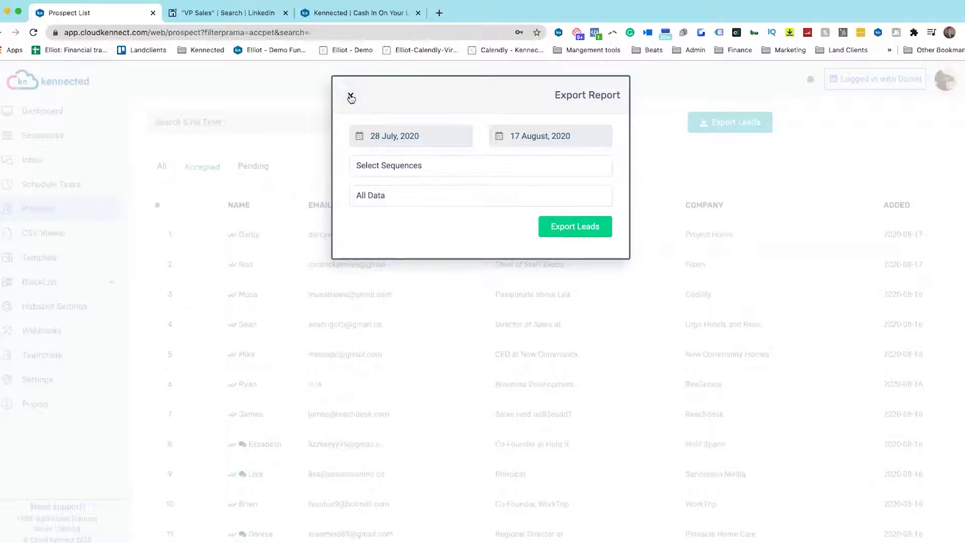
pyautogui.click(351, 98)
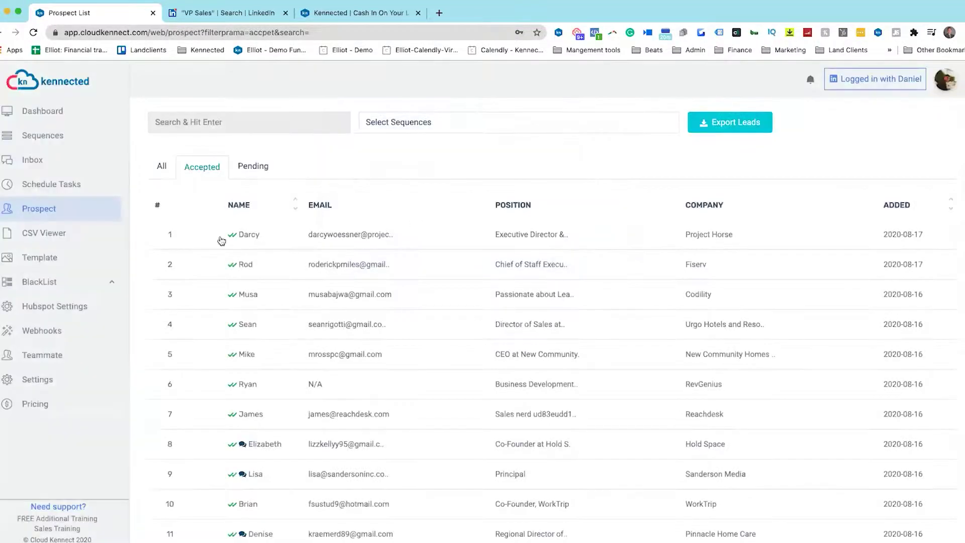
# Open the Teammate page, which shows an empty team list
pyautogui.click(41, 358)
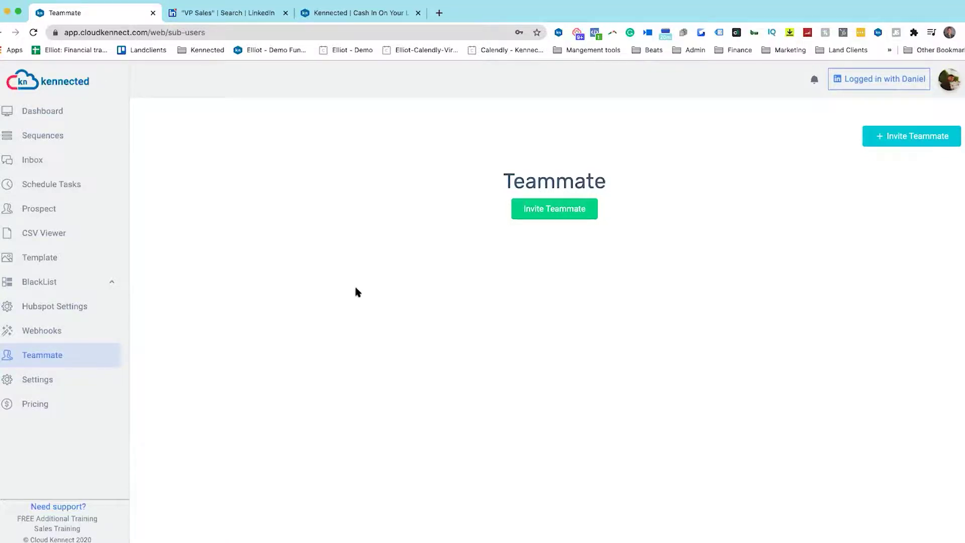
# Replace the LinkedIn people search with 'Jeremy'
pyautogui.click(215, 11)
pyautogui.click(237, 80)
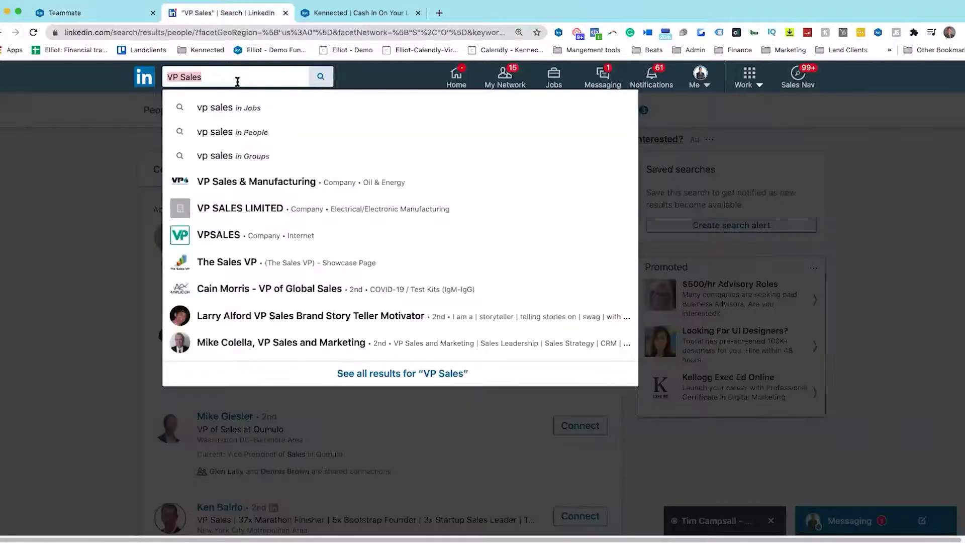
pyautogui.press('BackSpace')
pyautogui.write('Jeremy')
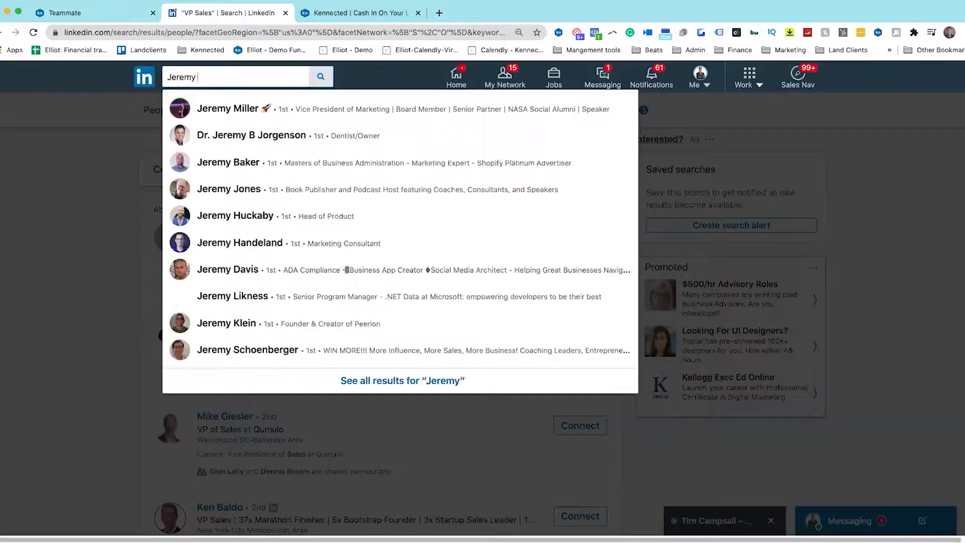
pyautogui.click(402, 381)
pyautogui.scroll(-3, 252, 385)
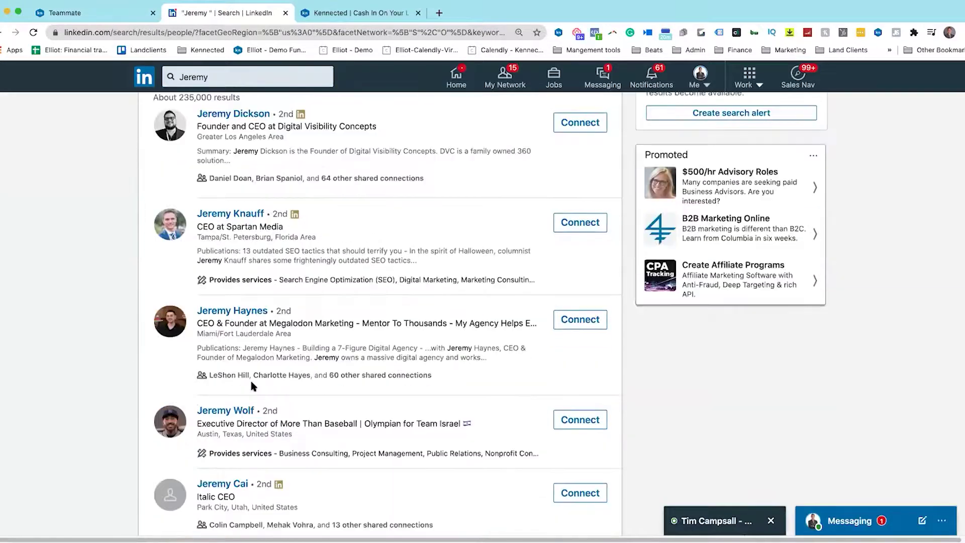
pyautogui.scroll(3, 252, 384)
# Restrict the Connections filter to 1st-degree only, narrowing results to 18
pyautogui.click(352, 109)
pyautogui.click(318, 162)
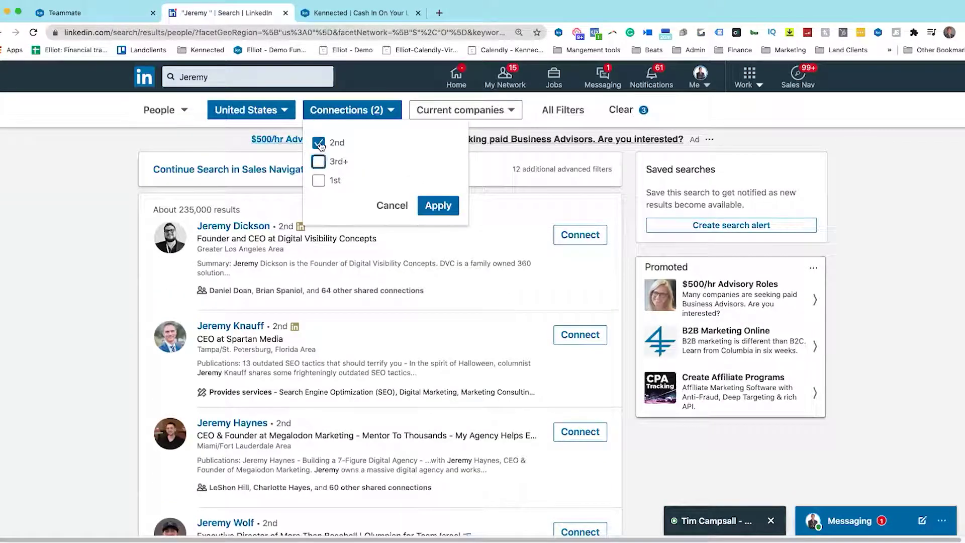
pyautogui.click(319, 142)
pyautogui.click(319, 180)
pyautogui.click(438, 206)
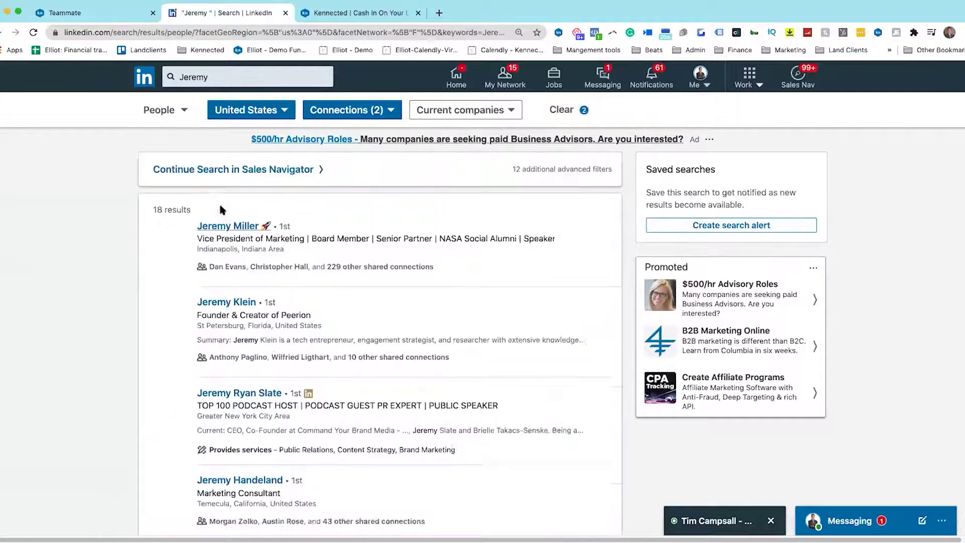
pyautogui.scroll(-4, 270, 363)
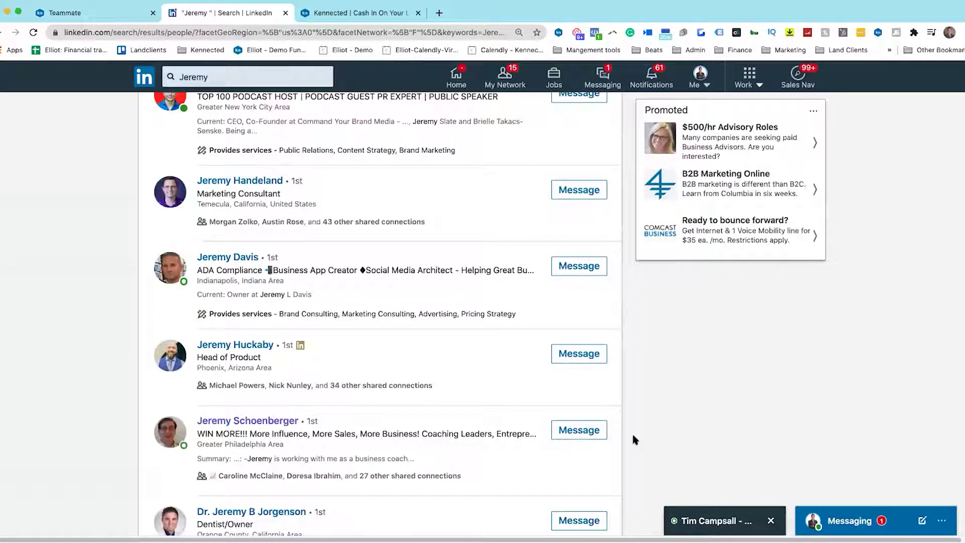
pyautogui.click(585, 431)
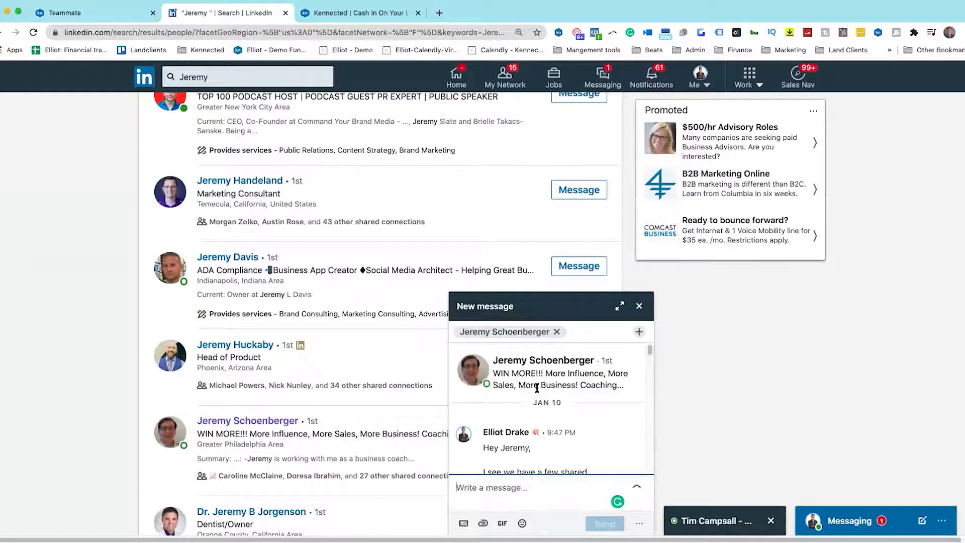
pyautogui.click(619, 306)
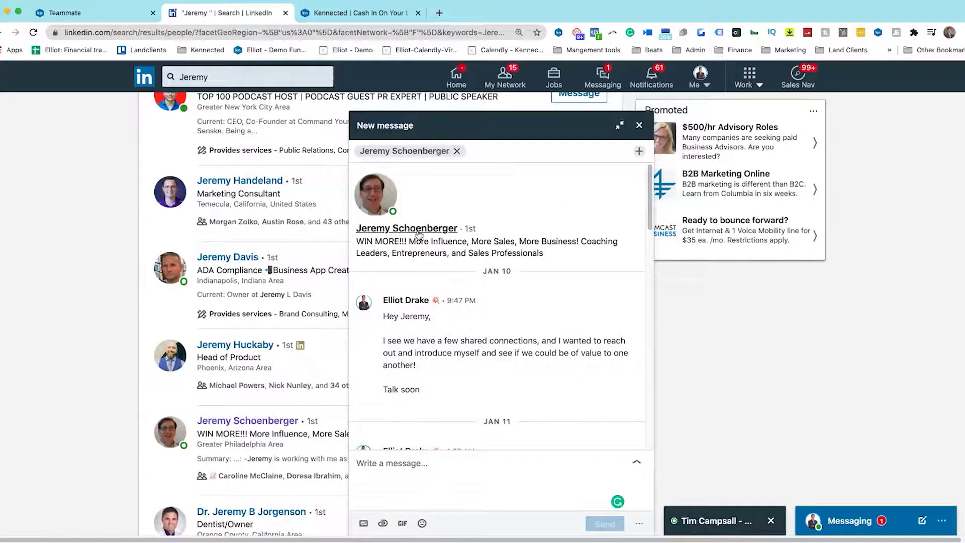
pyautogui.scroll(-1, 438, 329)
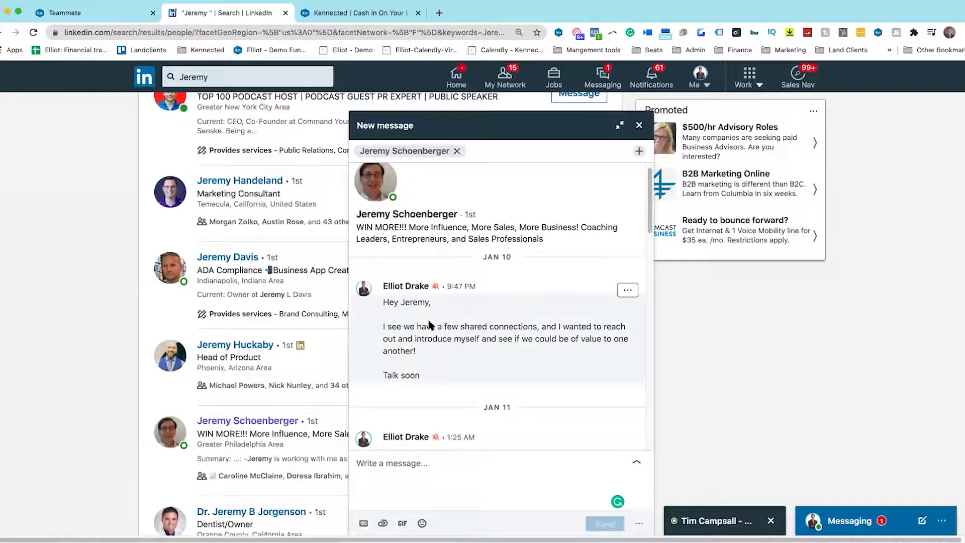
pyautogui.scroll(-2, 434, 339)
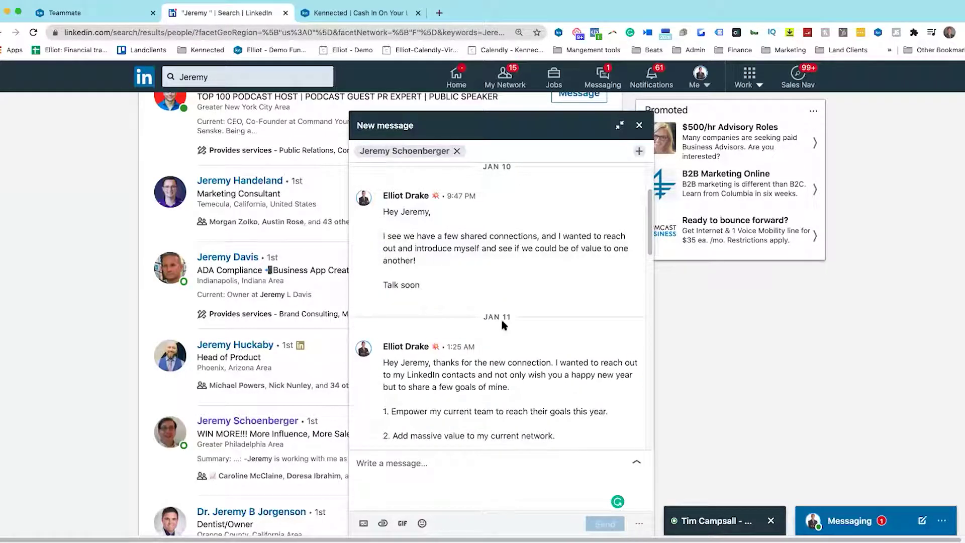
pyautogui.scroll(-1, 500, 320)
pyautogui.scroll(-1, 501, 301)
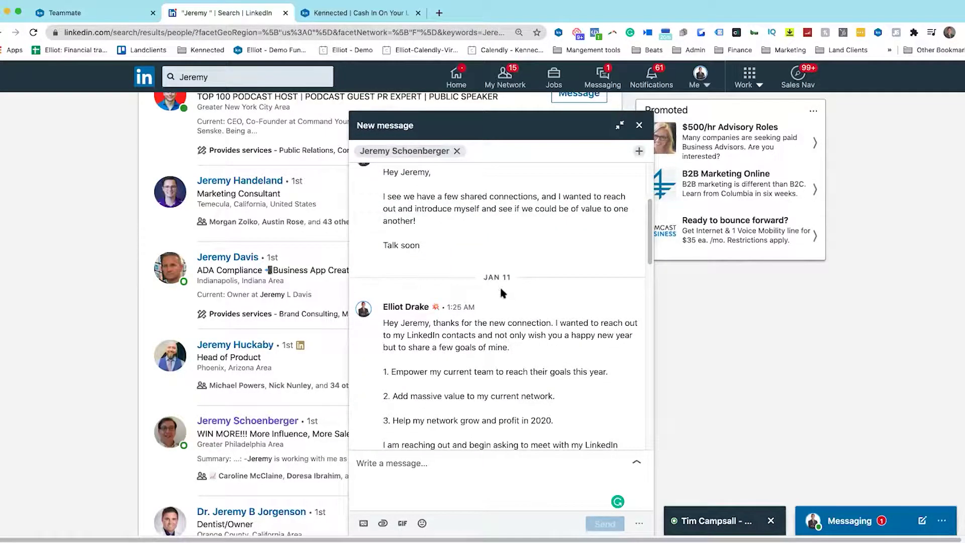
pyautogui.scroll(-1, 478, 324)
pyautogui.scroll(-1, 411, 243)
pyautogui.scroll(-1, 453, 325)
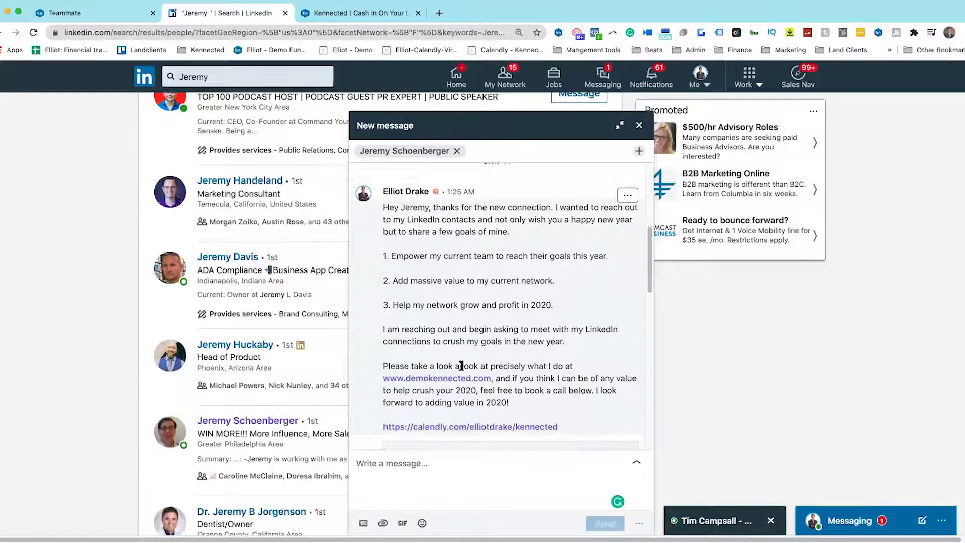
pyautogui.scroll(-1, 460, 377)
pyautogui.scroll(-4, 446, 366)
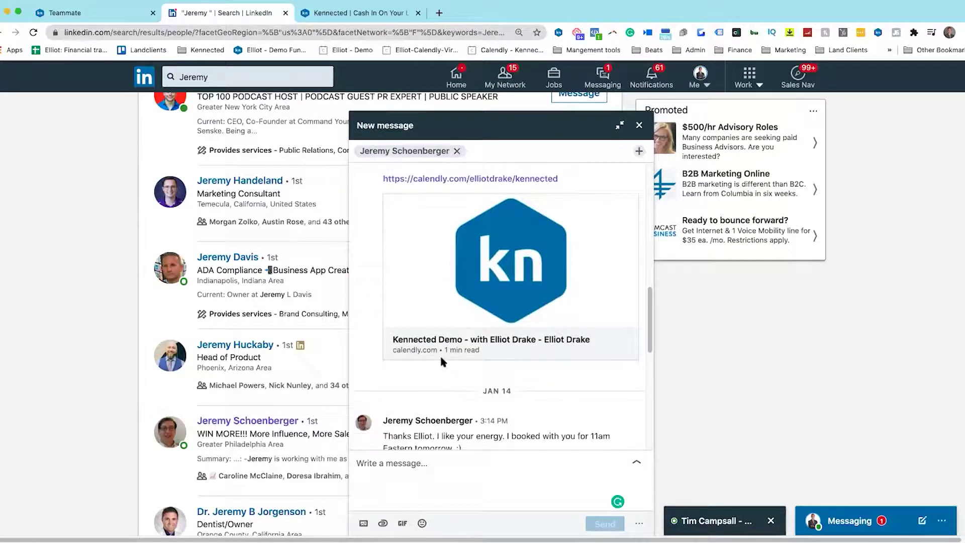
pyautogui.scroll(-1, 442, 352)
pyautogui.scroll(-2, 446, 349)
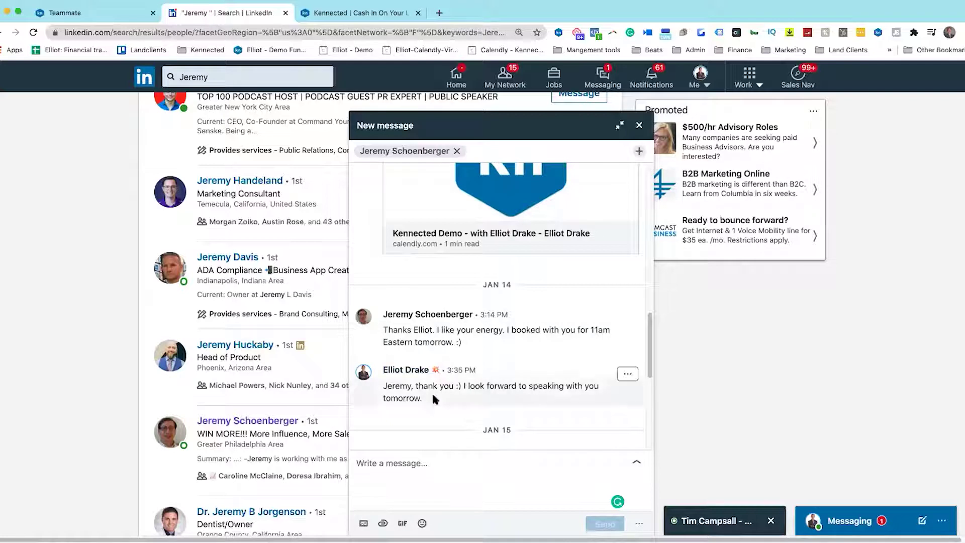
pyautogui.moveTo(489, 392)
pyautogui.scroll(3, 491, 339)
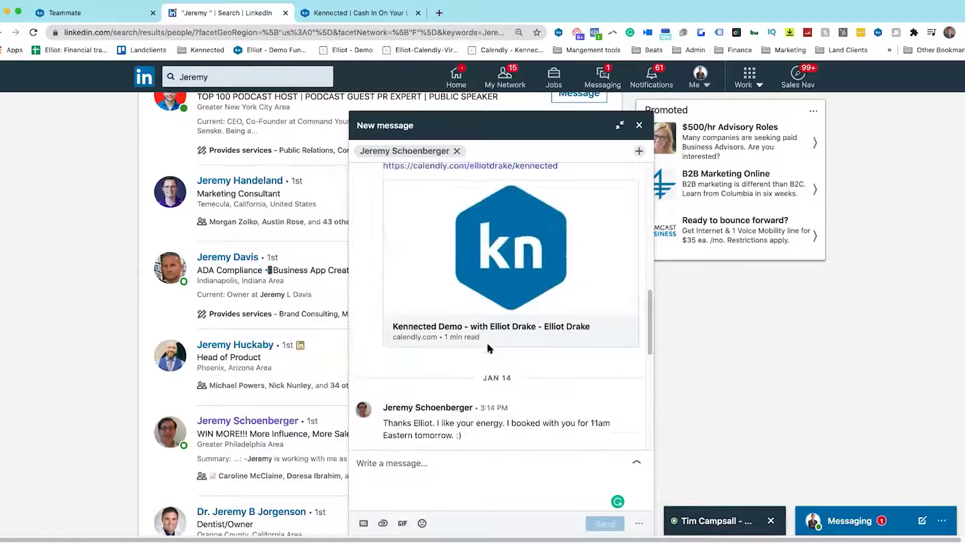
pyautogui.click(324, 346)
pyautogui.scroll(4, 324, 346)
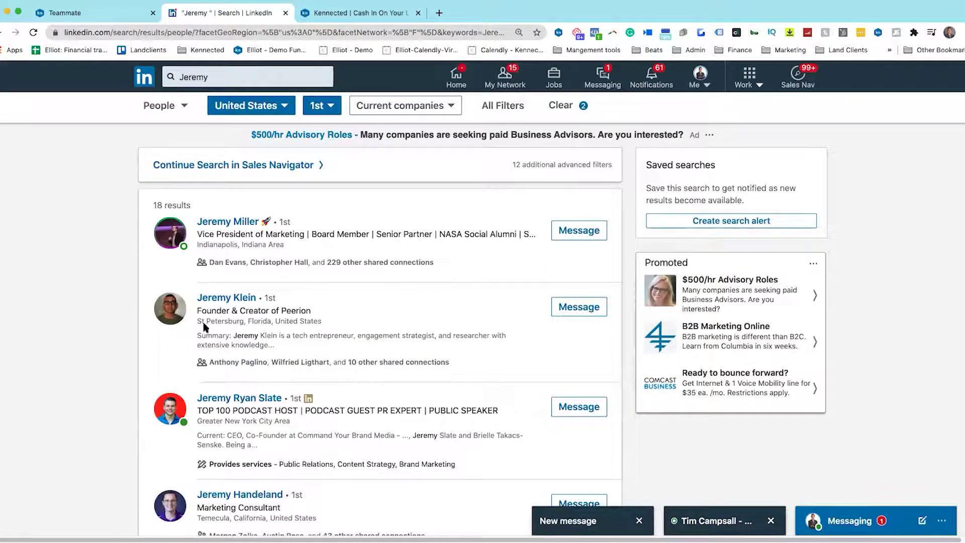